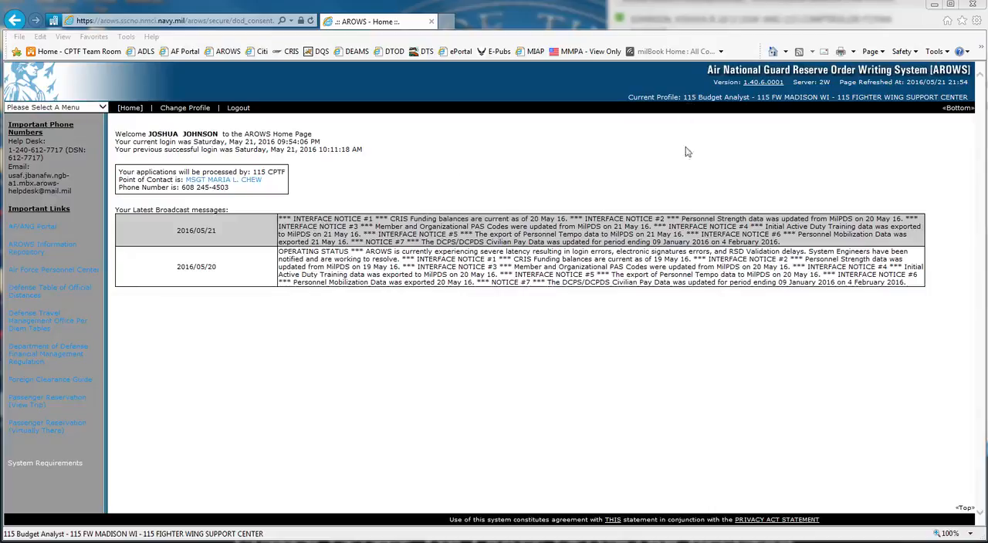
left_click(695, 137)
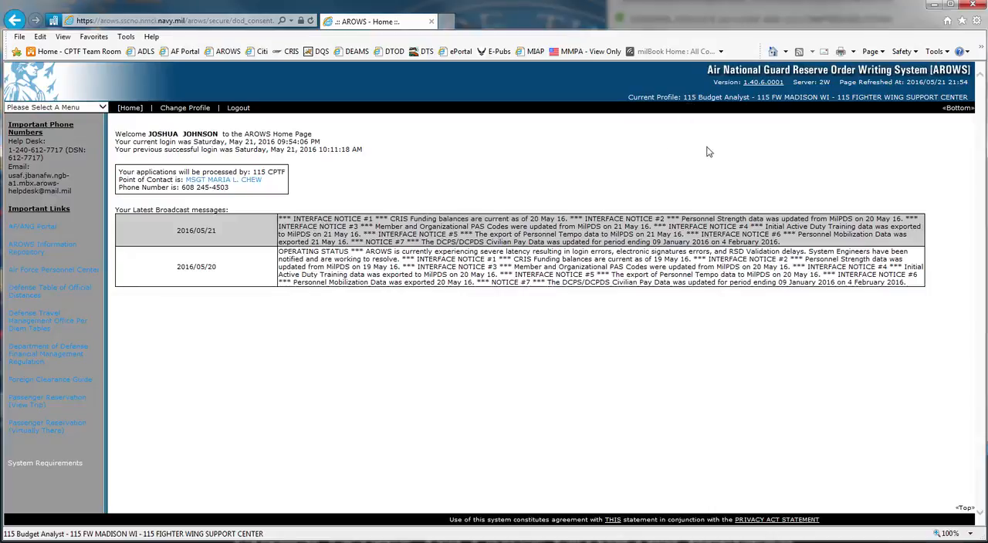
scroll(708, 152, "up", 3, "ctrl")
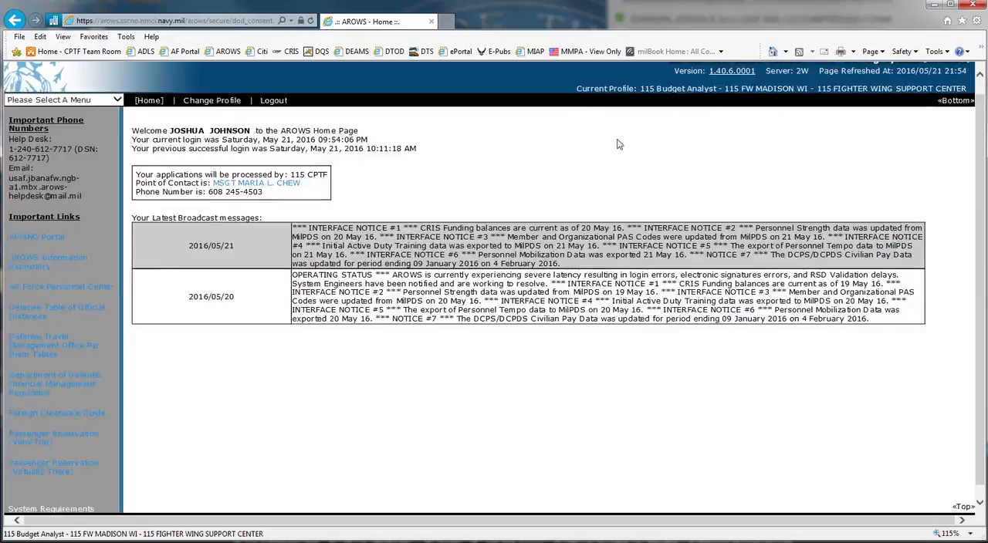
scroll(618, 147, "down", 3, "ctrl")
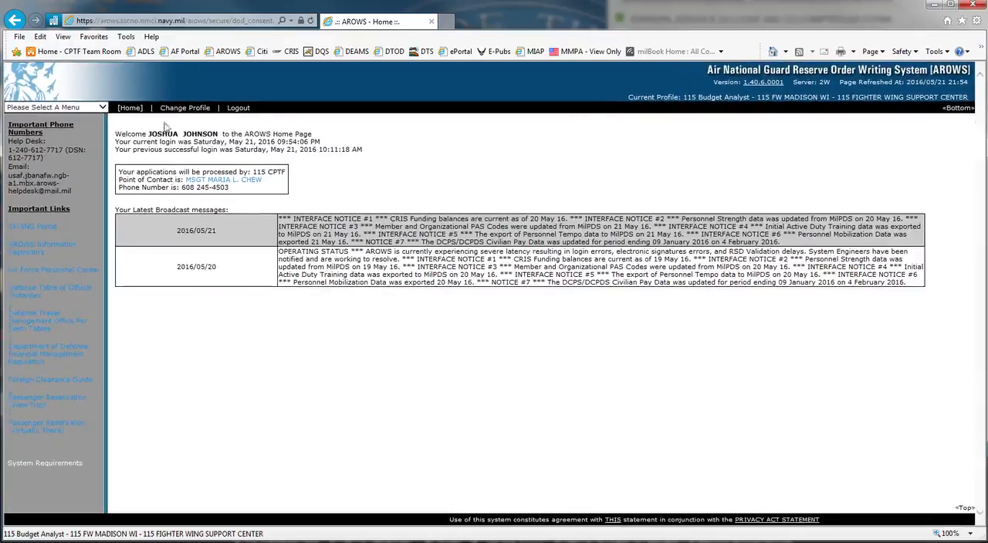
Open the Workday Execution Report page under Reports, Workday Reports
left_click(101, 108)
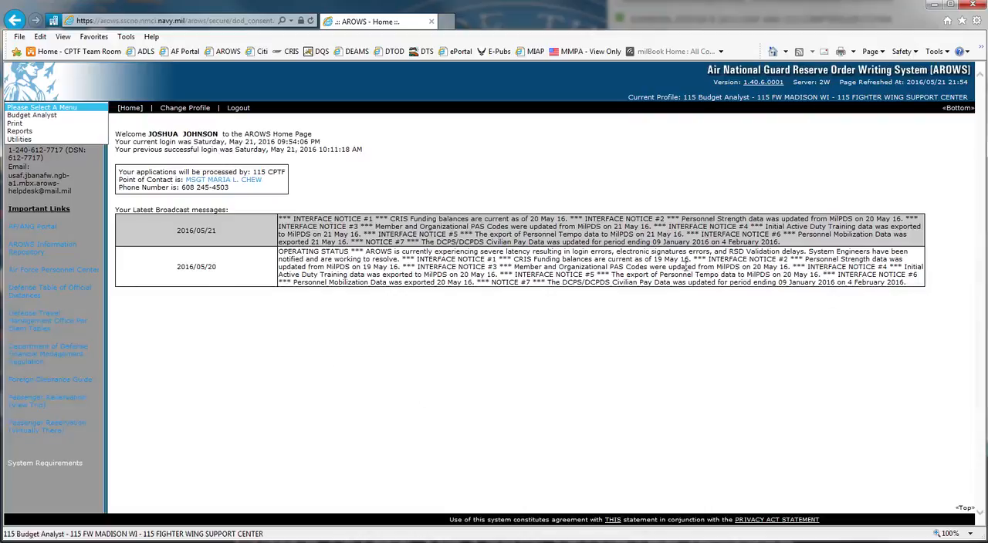
left_click(20, 131)
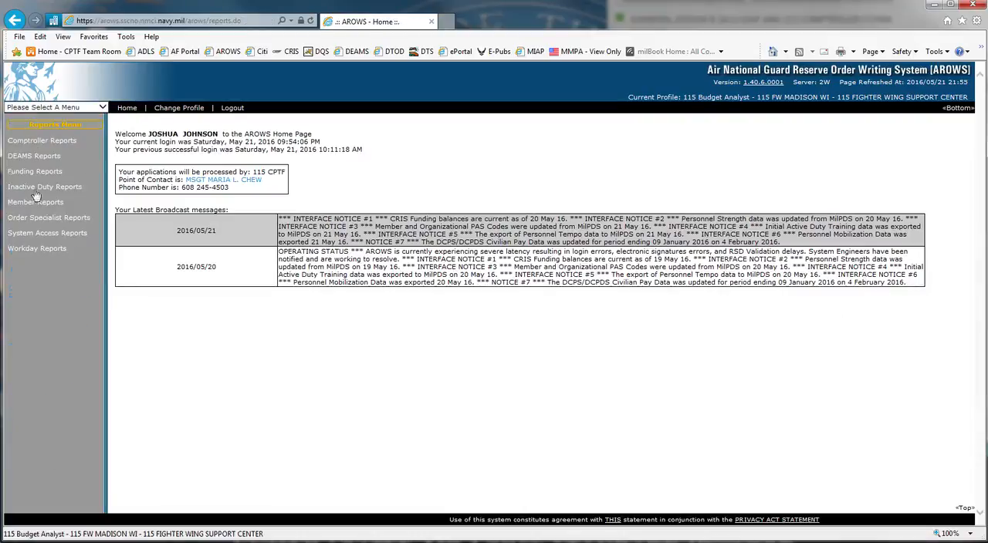
left_click(36, 250)
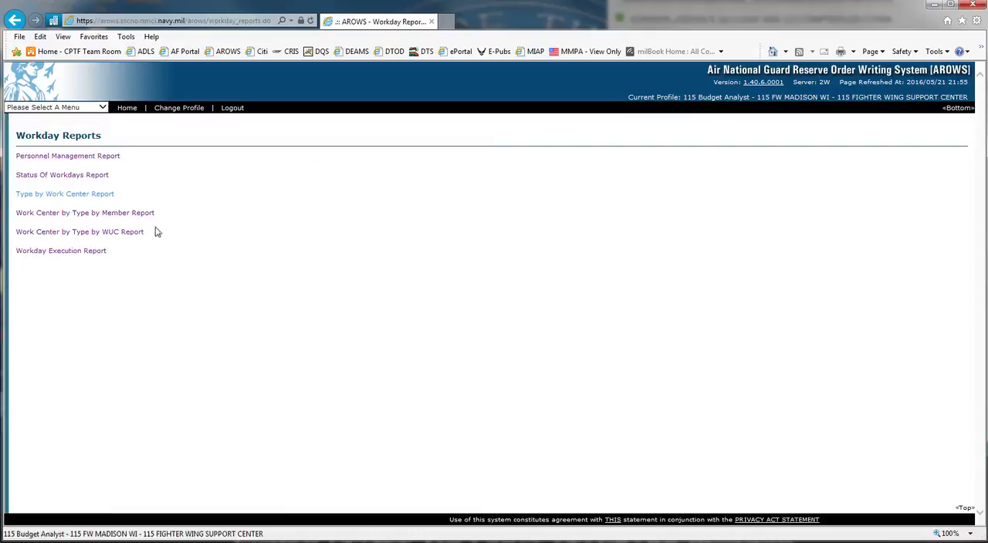
left_click(54, 253)
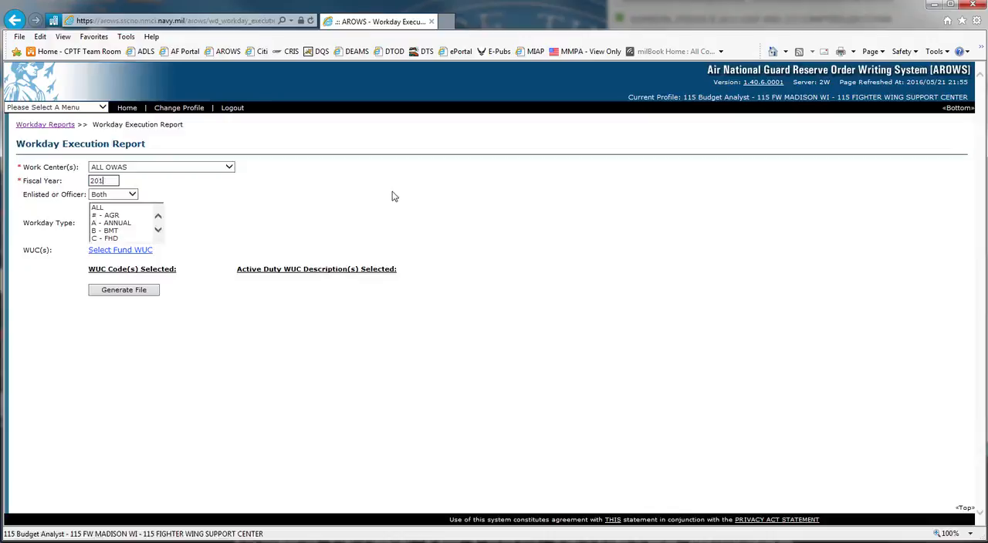
Generate the Workday Execution Report file for ALL OWAS and fiscal year 2016, and open the downloaded spreadsheet
left_click(228, 168)
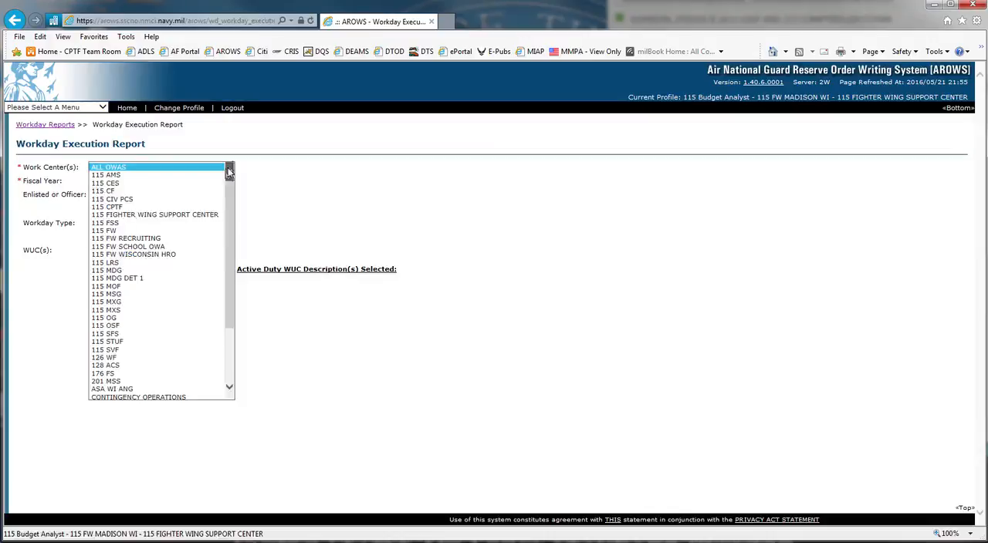
left_click(308, 175)
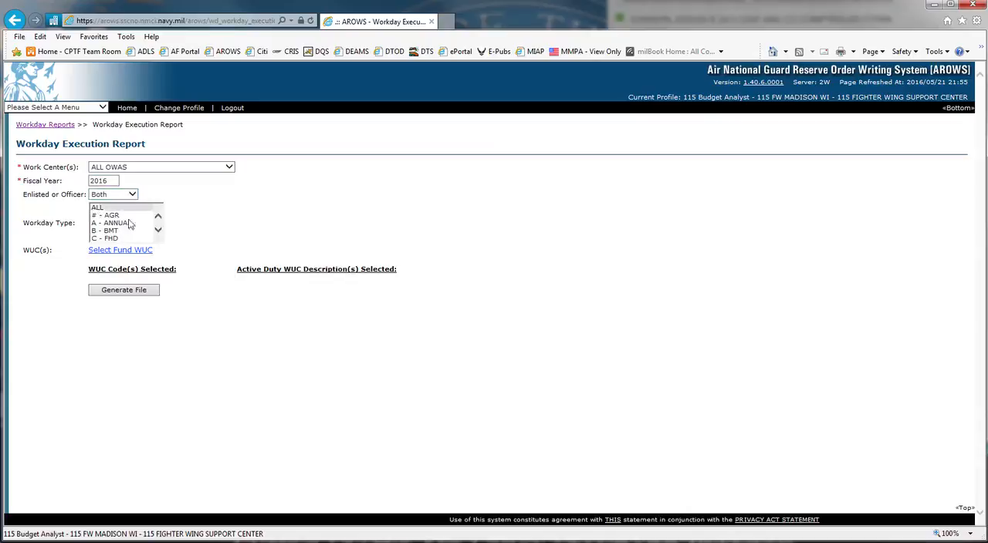
left_click(158, 231)
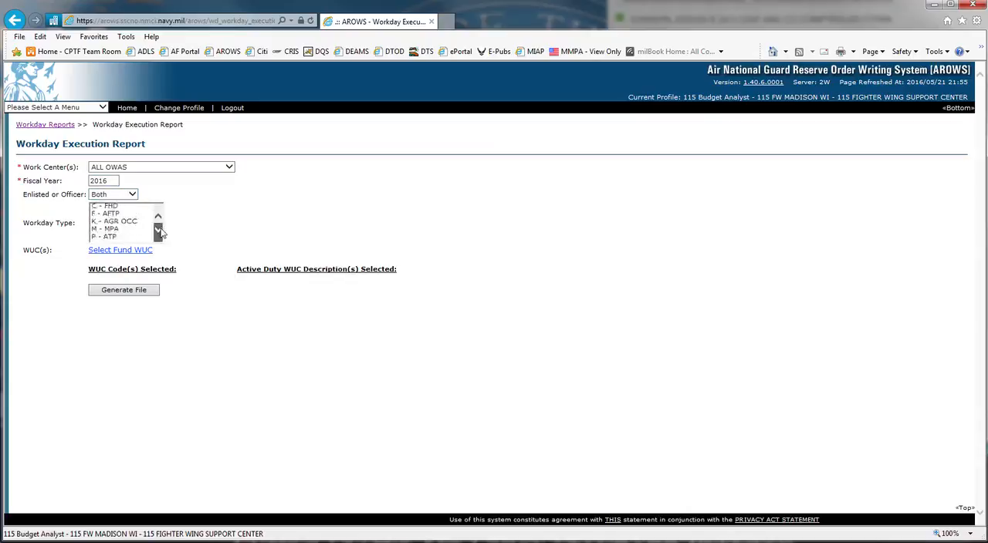
left_click(158, 230)
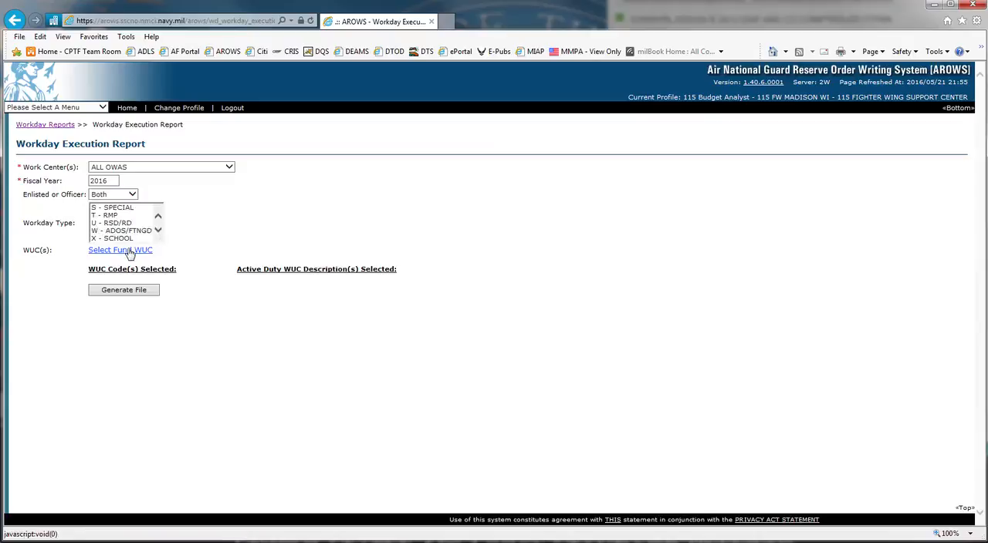
left_click(128, 252)
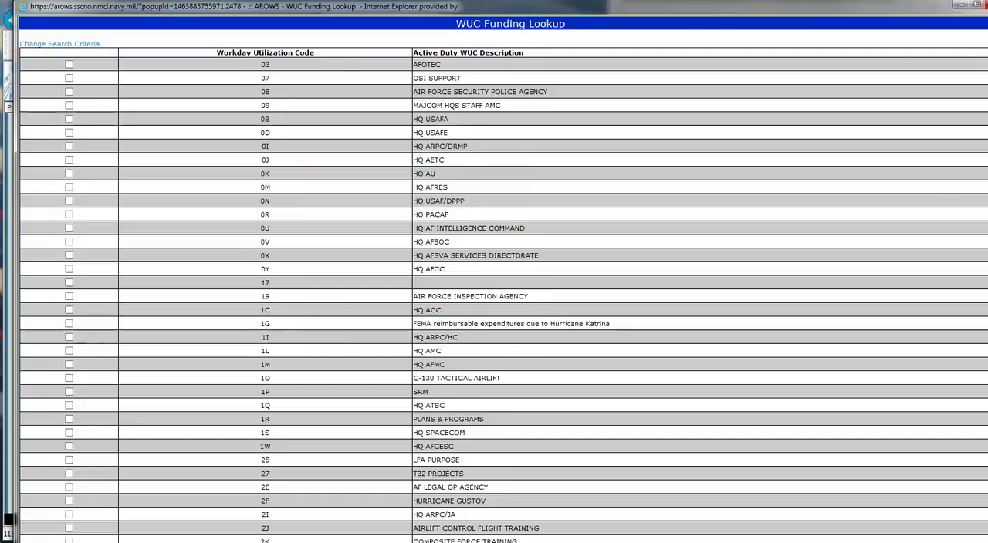
left_click(986, 5)
left_click(121, 292)
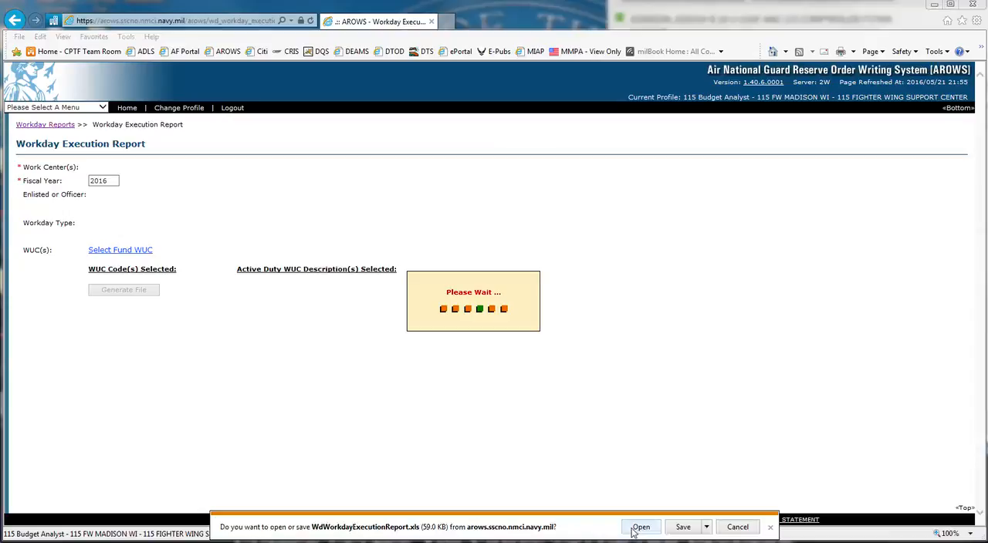
left_click(641, 527)
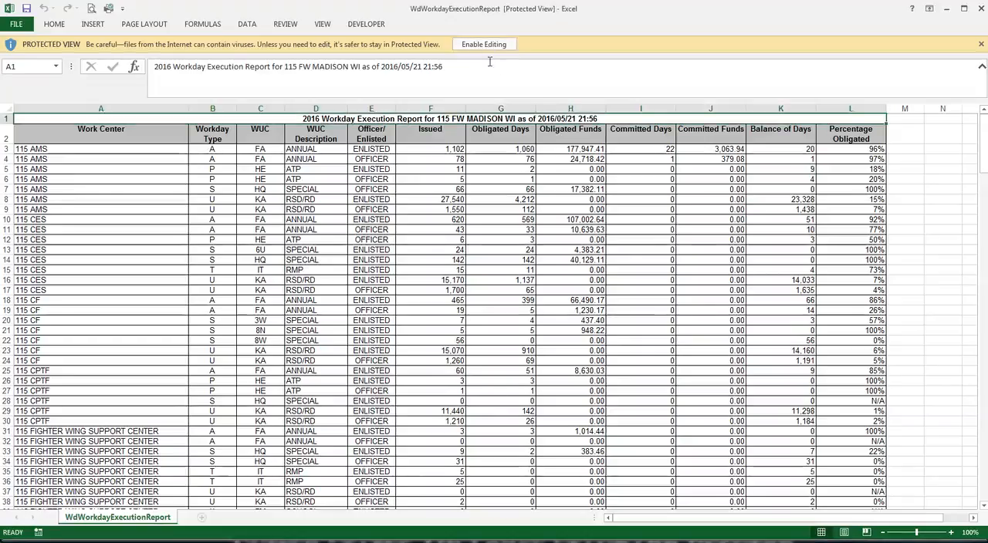
Enable editing and content in the WdWorkdayExecutionReport workbook and maximize the Excel window
left_click(482, 44)
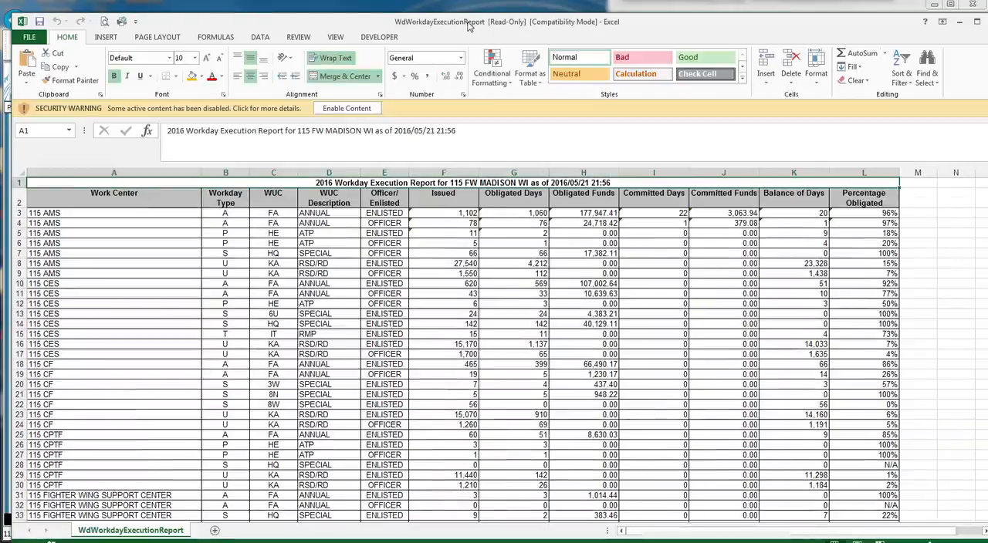
left_click(347, 109)
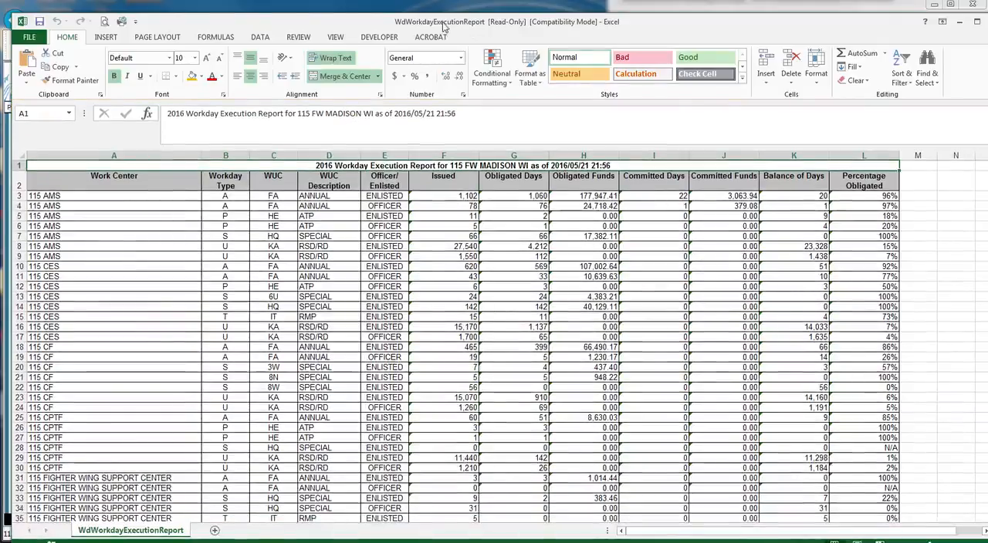
left_click_drag(443, 24, 425, 10)
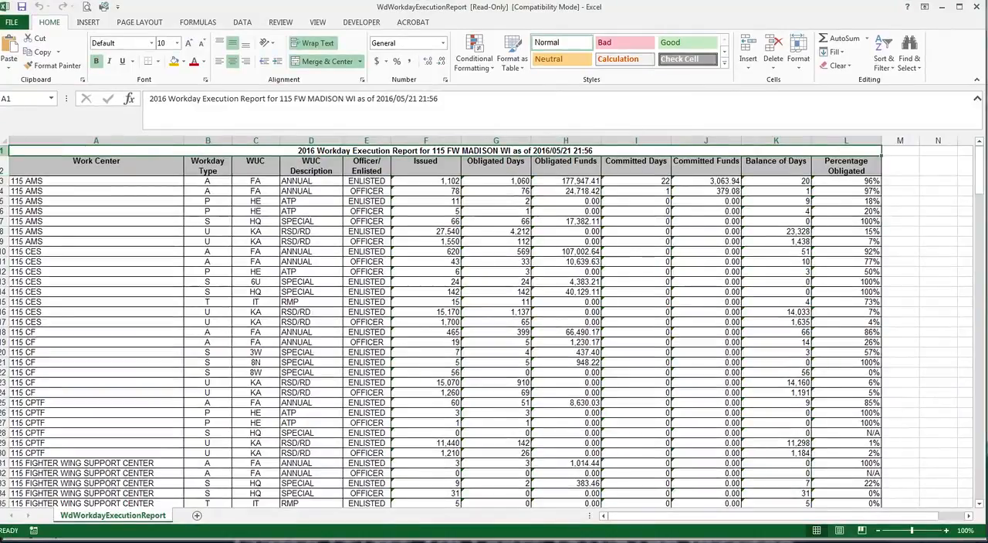
Delete the title row at the top of the sheet so the column headers become row 1
left_click(4, 166)
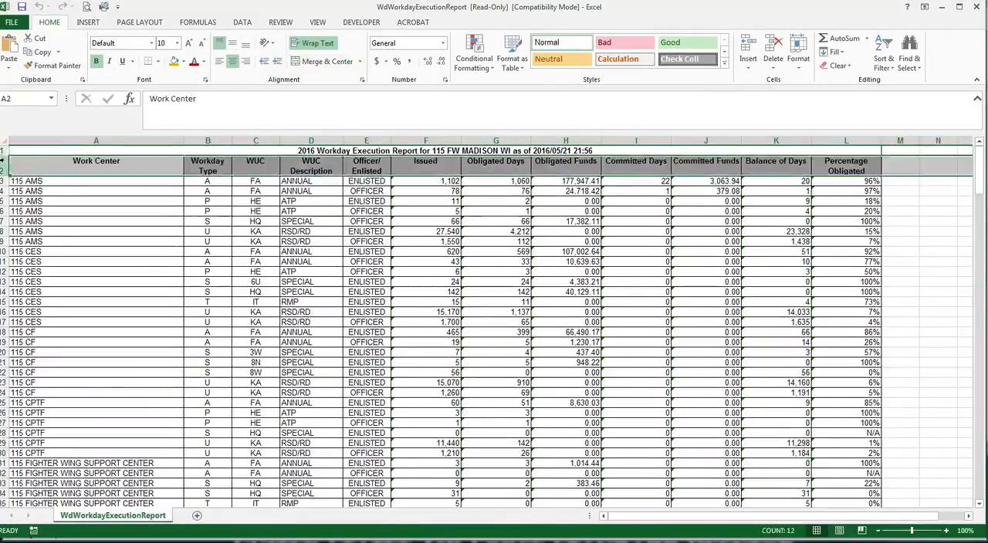
left_click(4, 150)
right_click(3, 152)
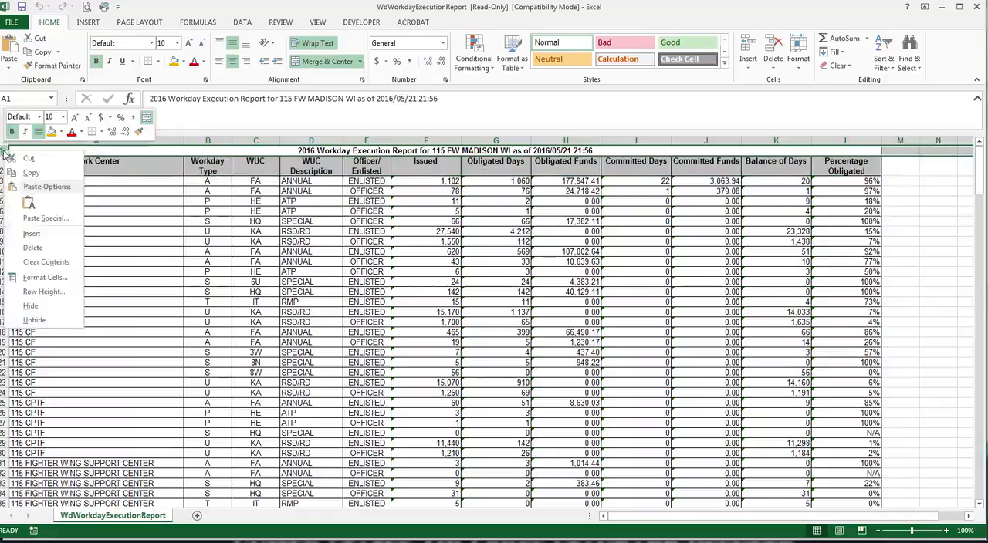
left_click(31, 248)
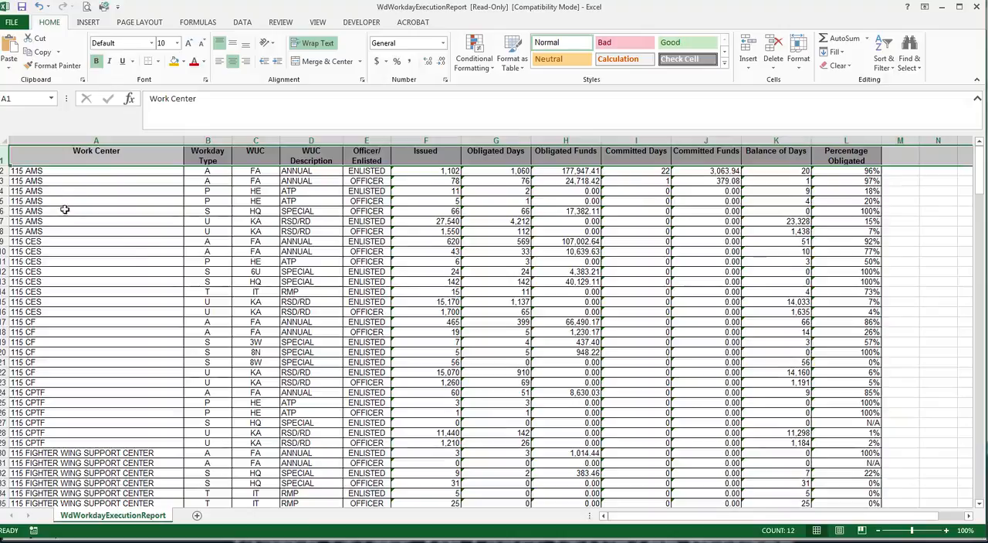
Inspect the number-stored-as-text error indicator on the first Issued cell
left_click(98, 241)
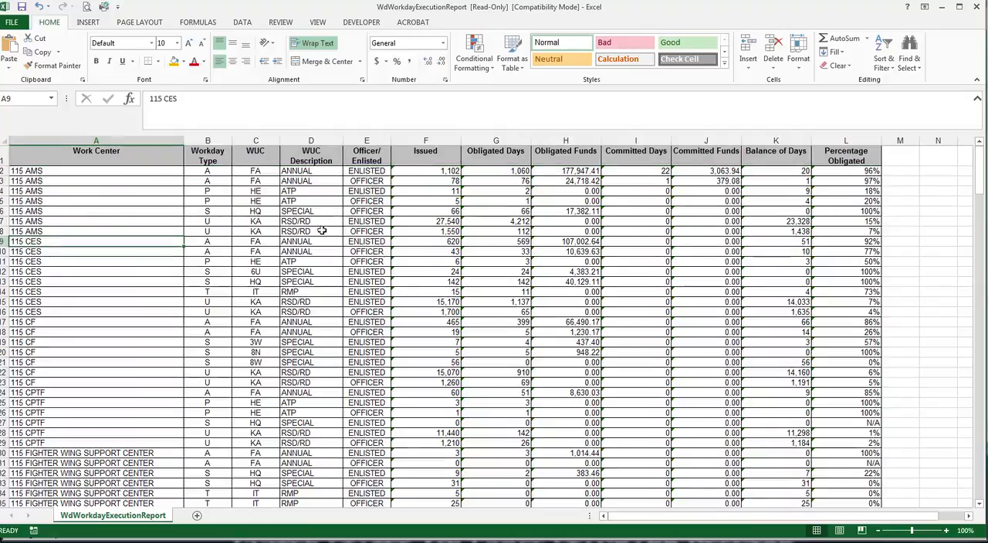
left_click(420, 171)
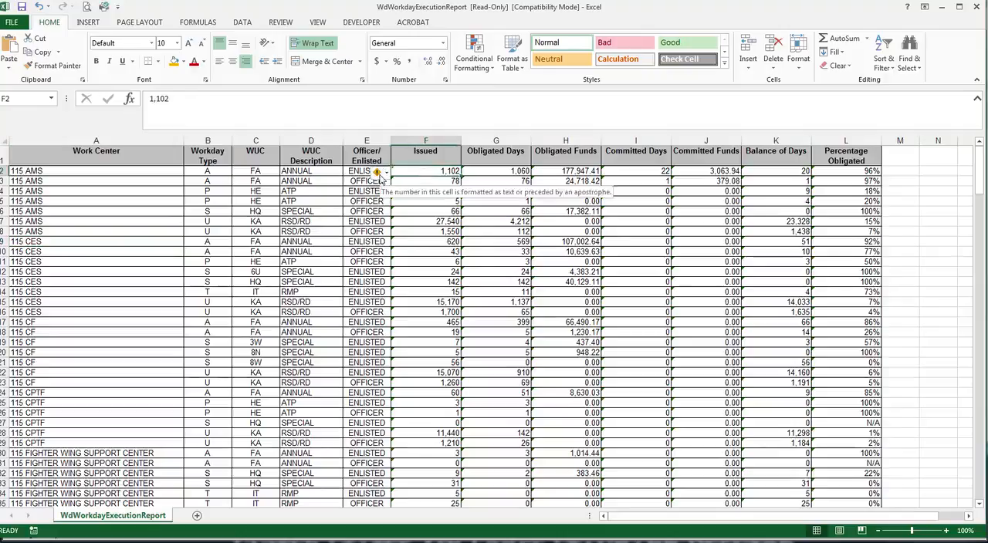
left_click(377, 173)
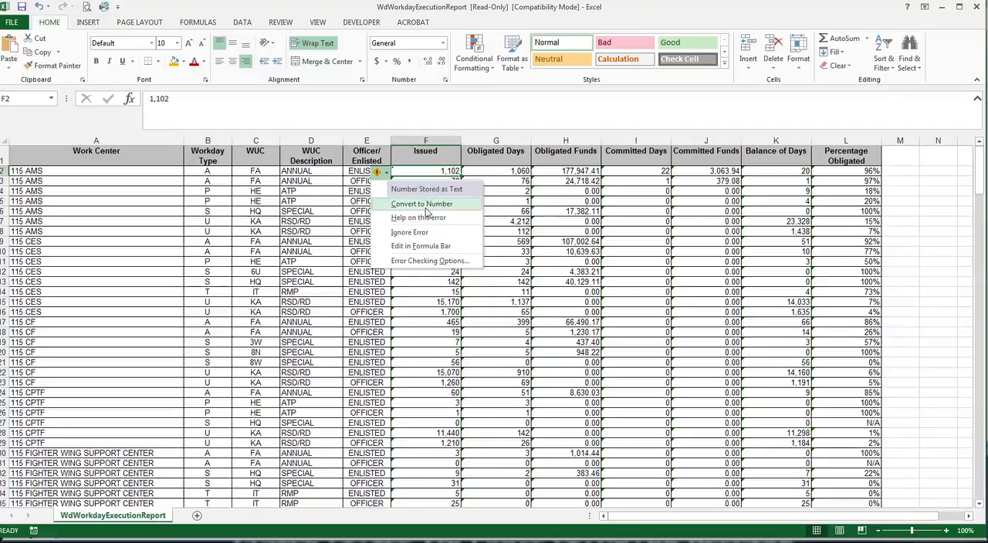
left_click(259, 222)
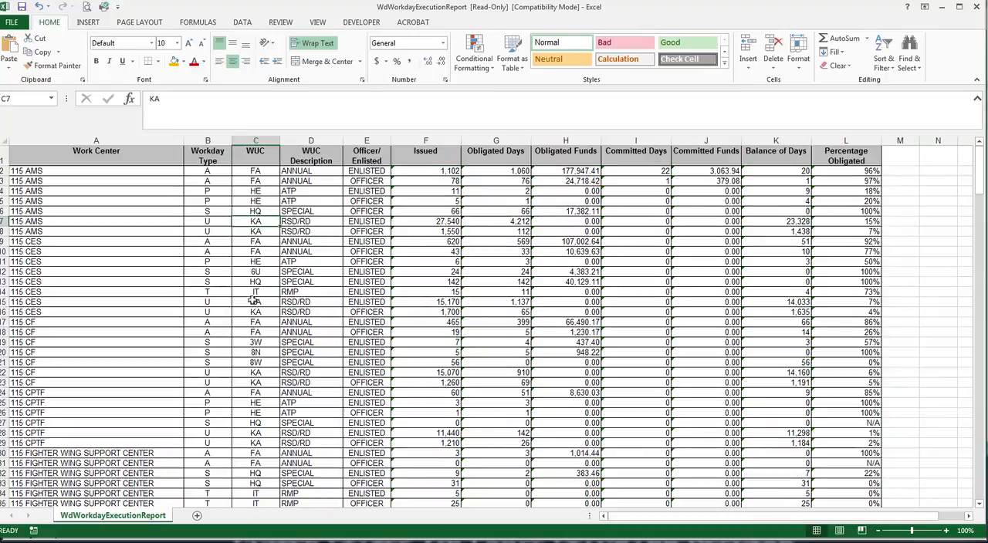
Convert the Issued column to numeric values with Text to Columns, keeping the default delimited, General settings
left_click(427, 139)
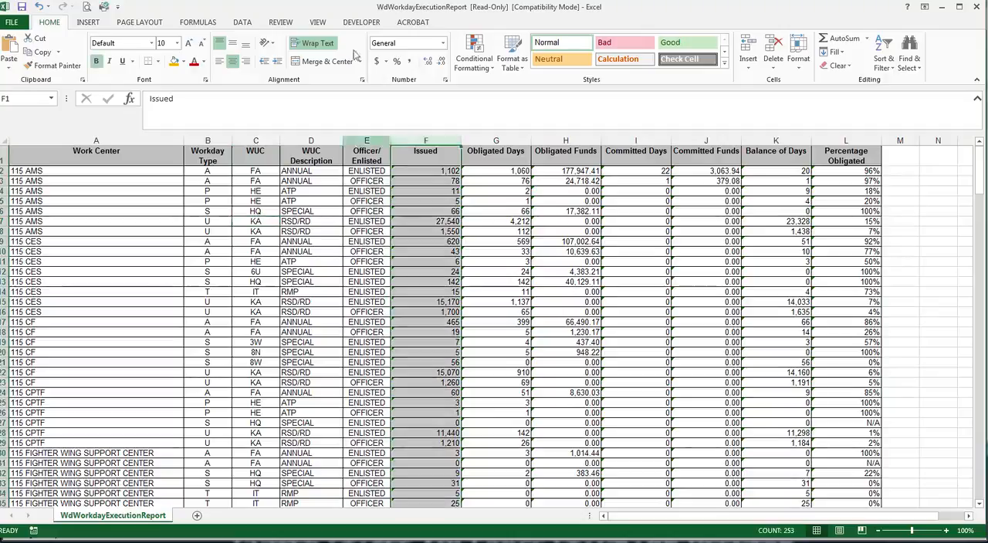
left_click(241, 22)
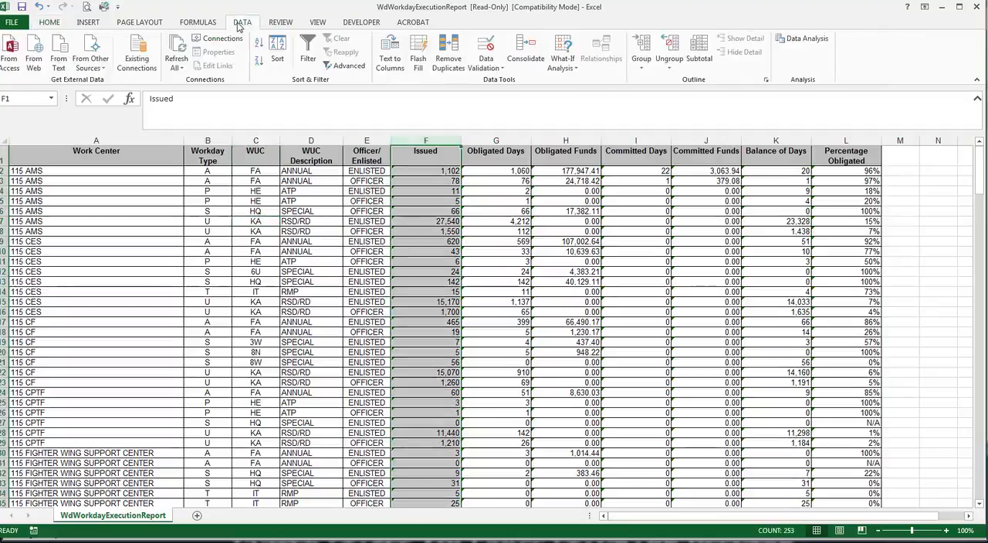
left_click(389, 62)
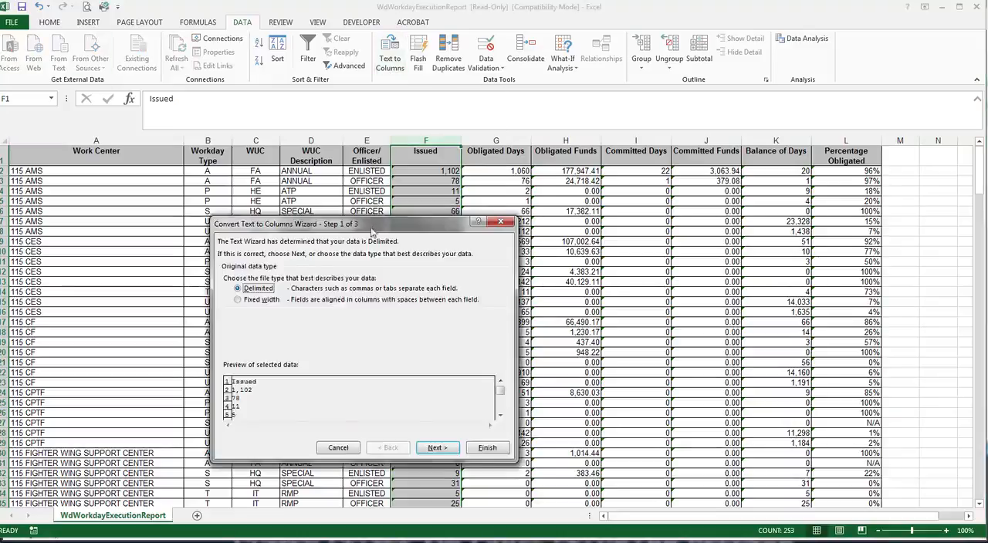
left_click_drag(374, 233, 215, 185)
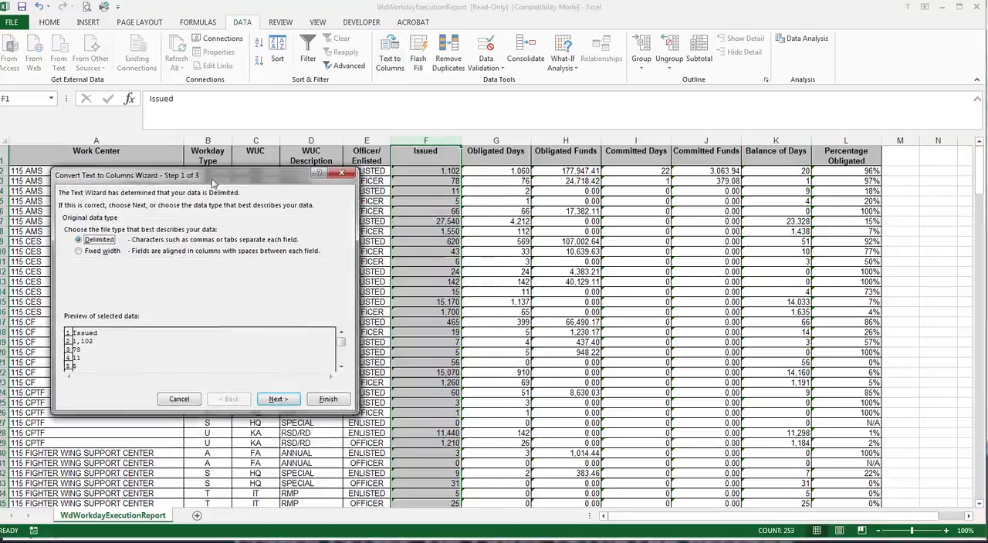
left_click(279, 399)
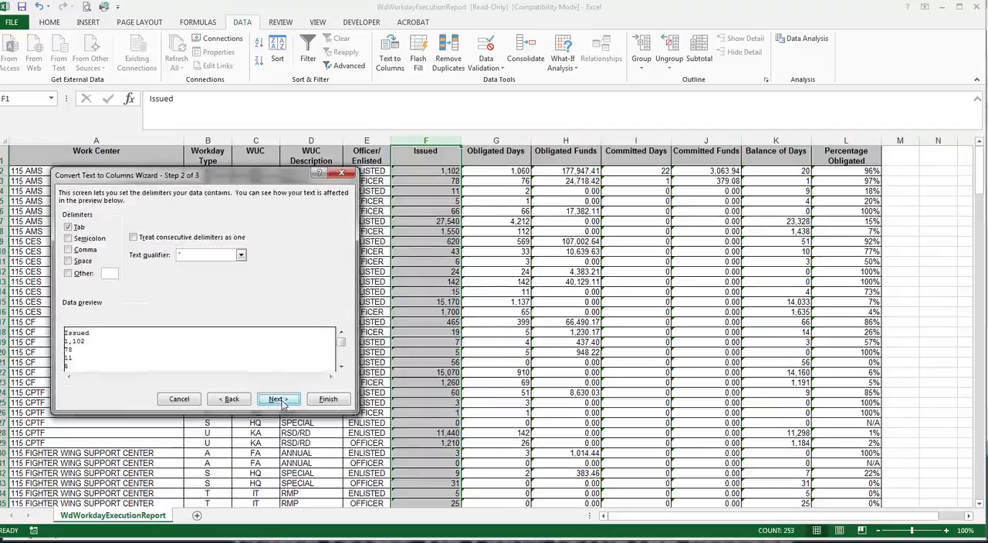
left_click(280, 399)
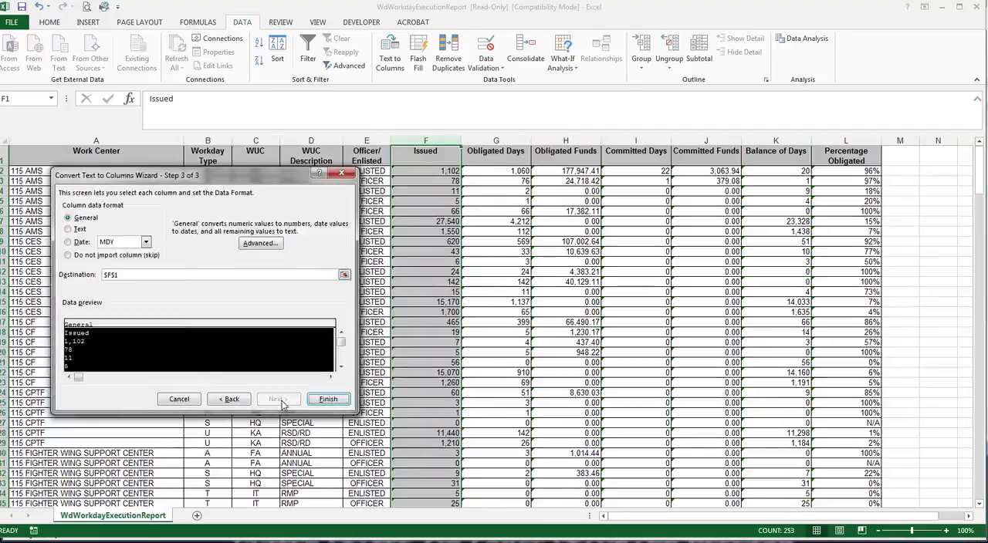
left_click(327, 399)
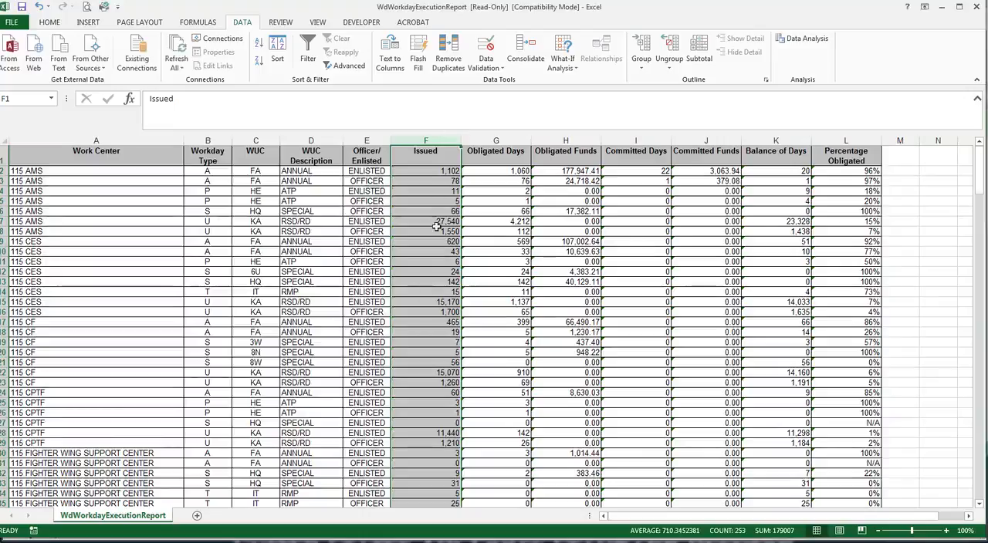
Select the first five values of the Issued and Obligated Days columns to compare how Excel totals them
scroll(399, 388, "down", 2)
scroll(399, 388, "up", 2)
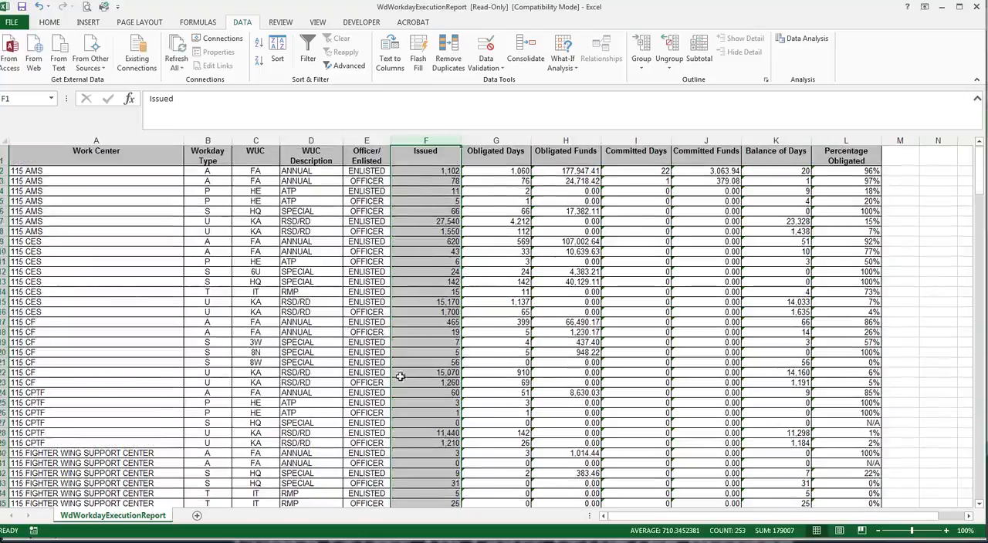
left_click(357, 333)
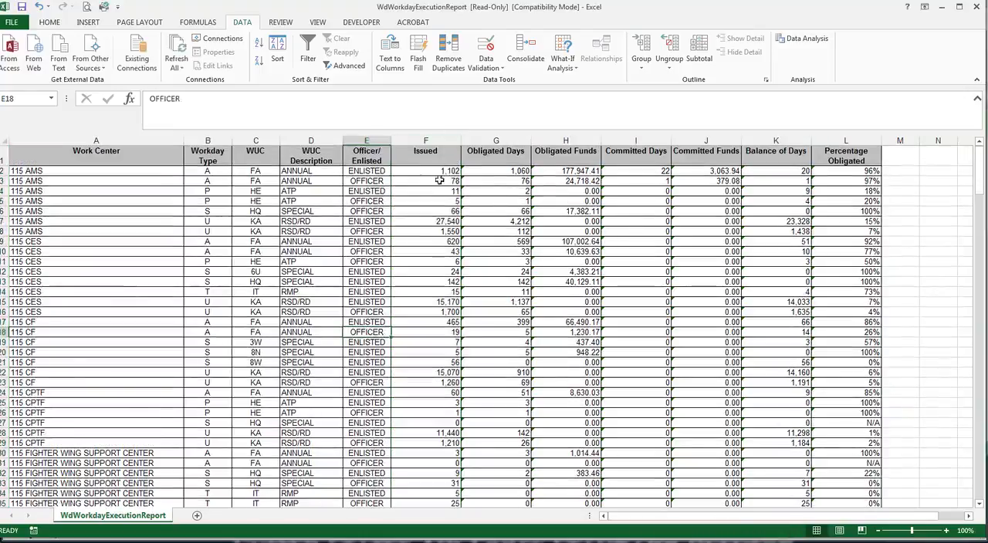
left_click_drag(438, 170, 438, 213)
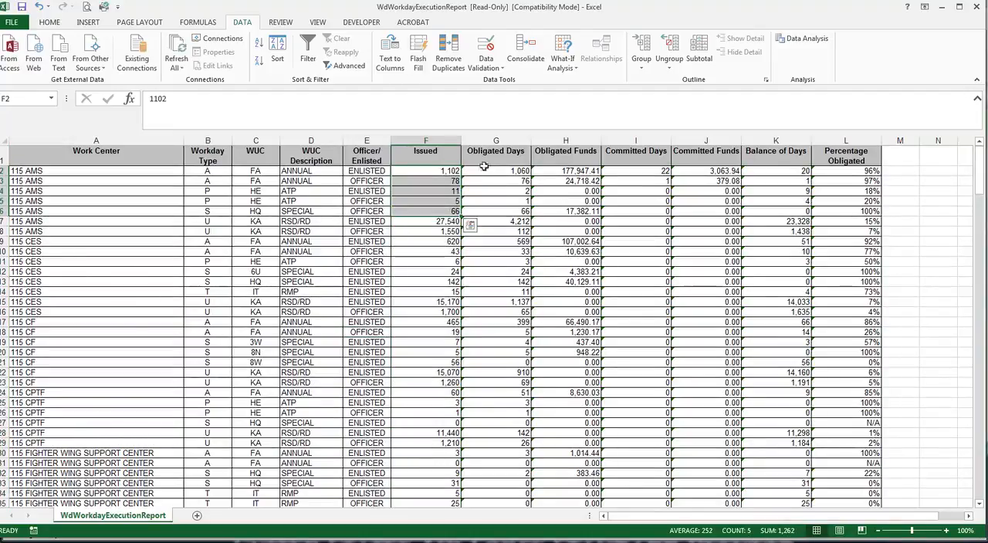
left_click_drag(489, 171, 490, 213)
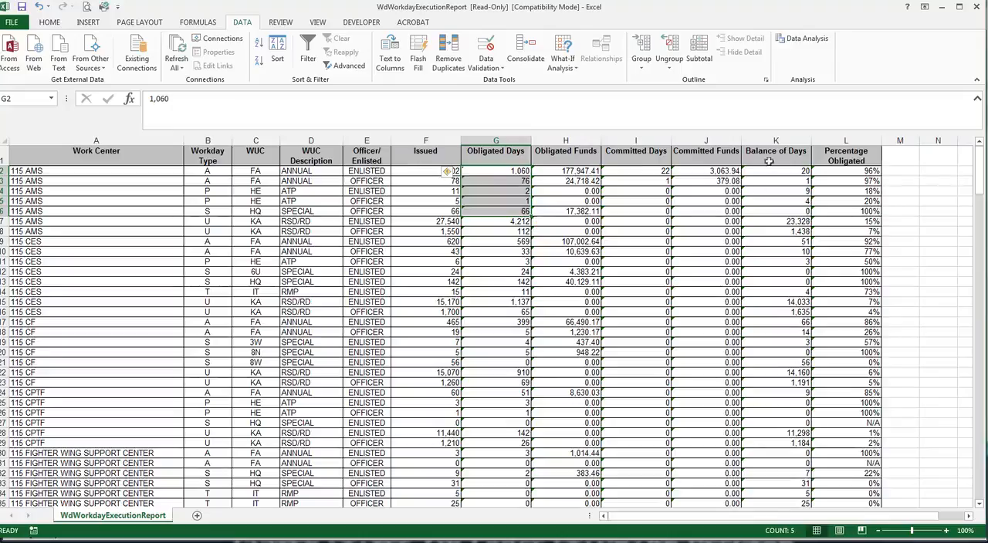
Generate the Work Center by Type by WUC Report for all OWAs and fiscal year 2016, and open the downloaded file
left_click(436, 209)
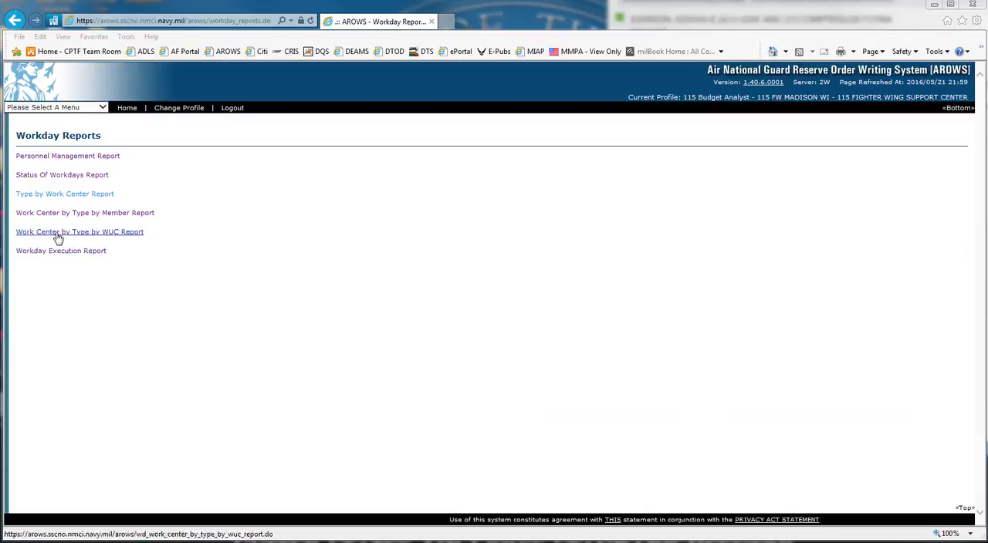
left_click(58, 239)
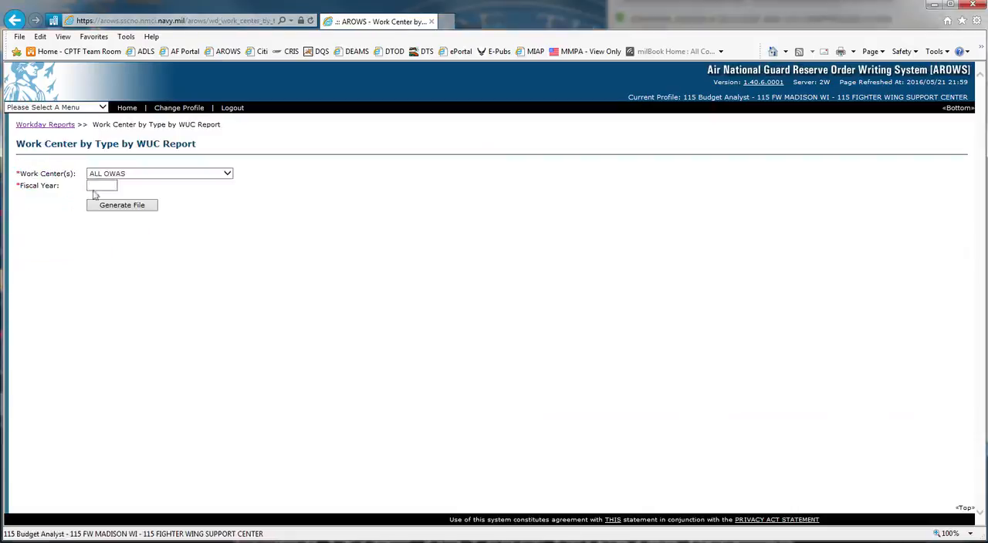
left_click(227, 174)
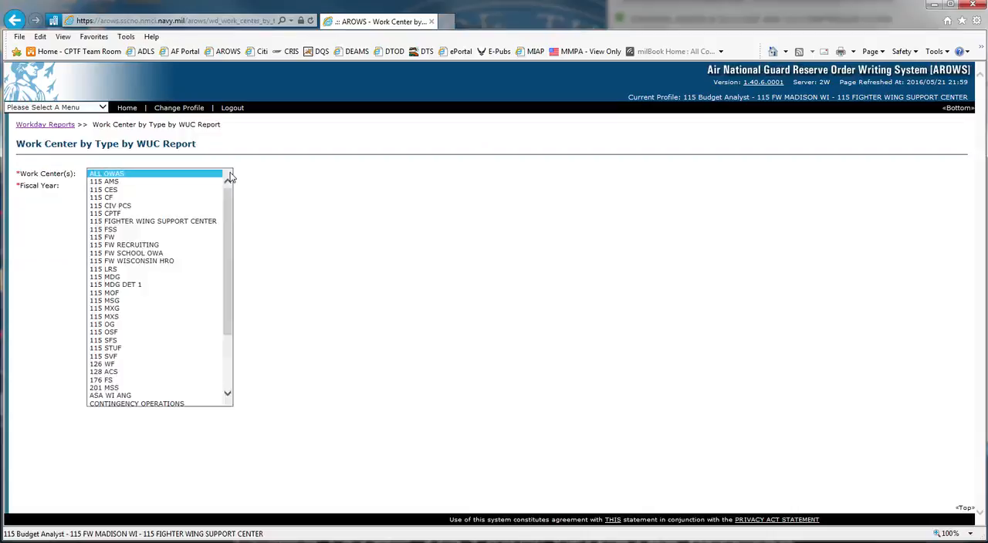
left_click(230, 175)
left_click(115, 186)
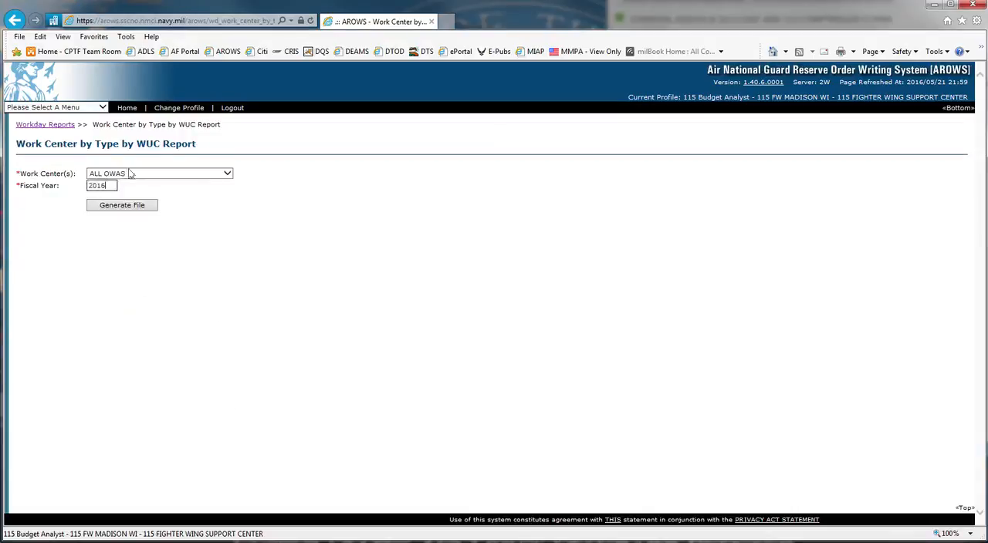
left_click(133, 206)
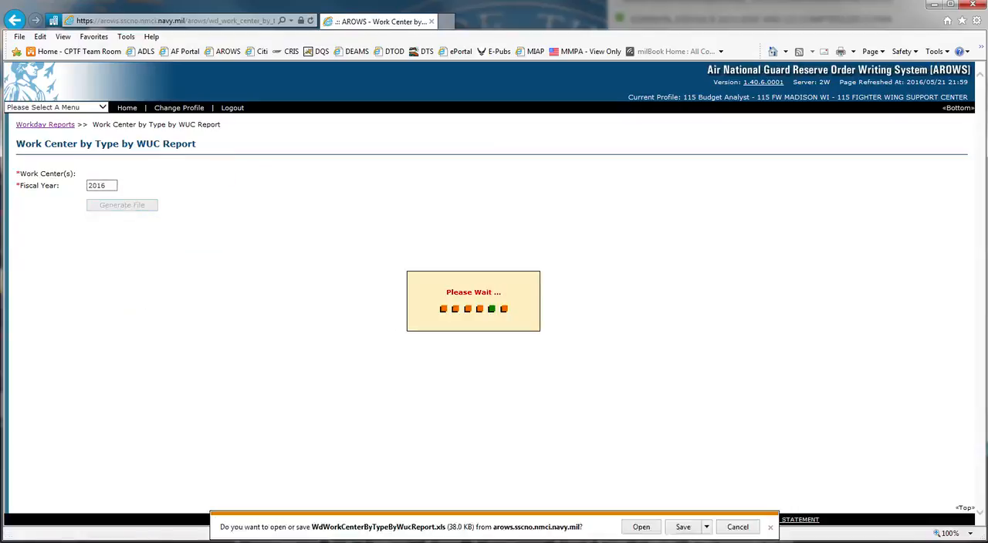
left_click(641, 527)
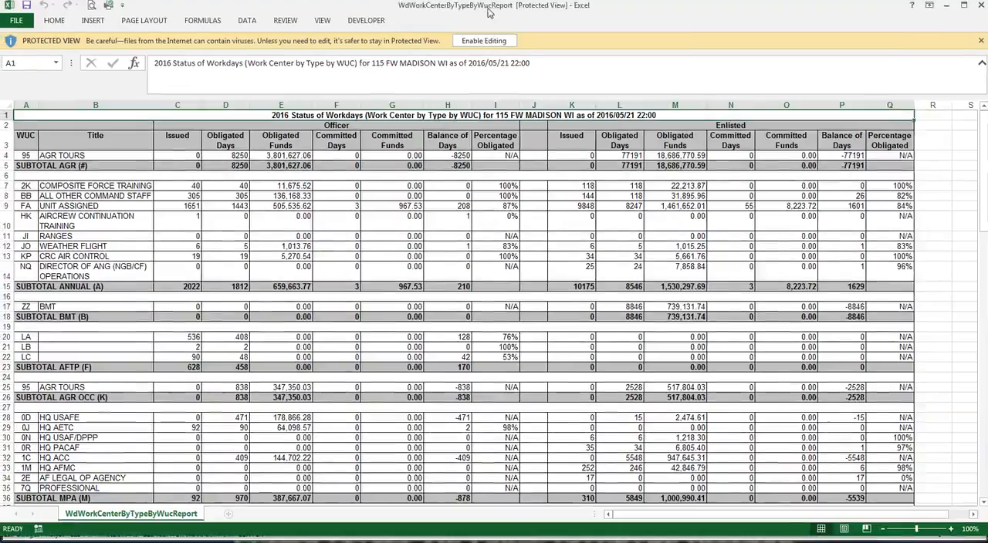
Enable editing and active content in the downloaded workbook and maximize the window
left_click(479, 42)
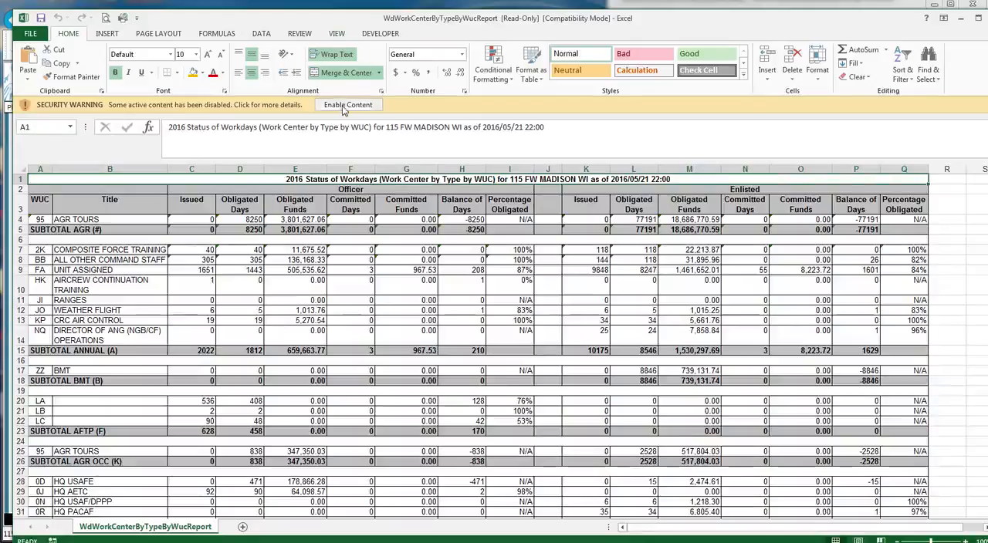
left_click(347, 105)
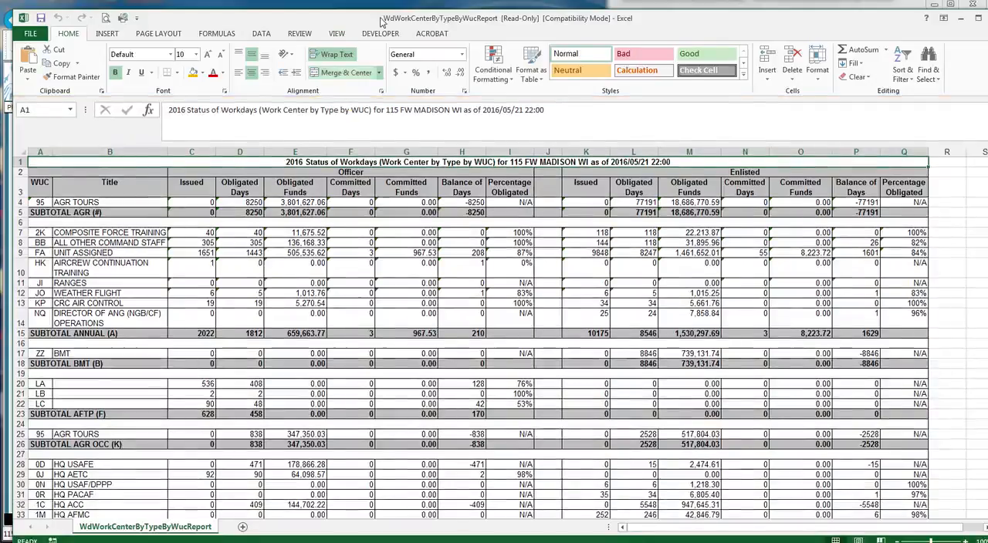
double_click(378, 17)
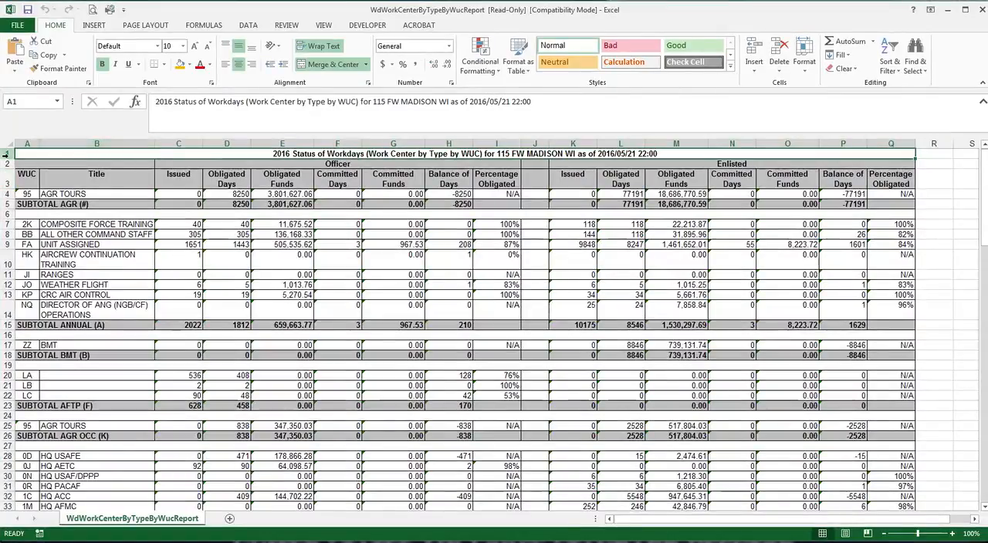
Delete the title row at the top of the sheet
left_click(5, 154)
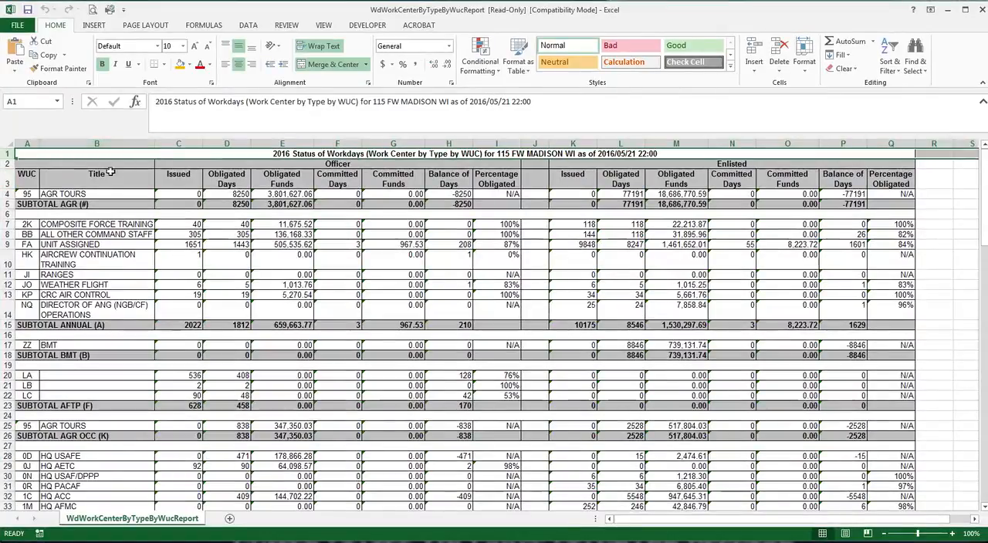
right_click(6, 155)
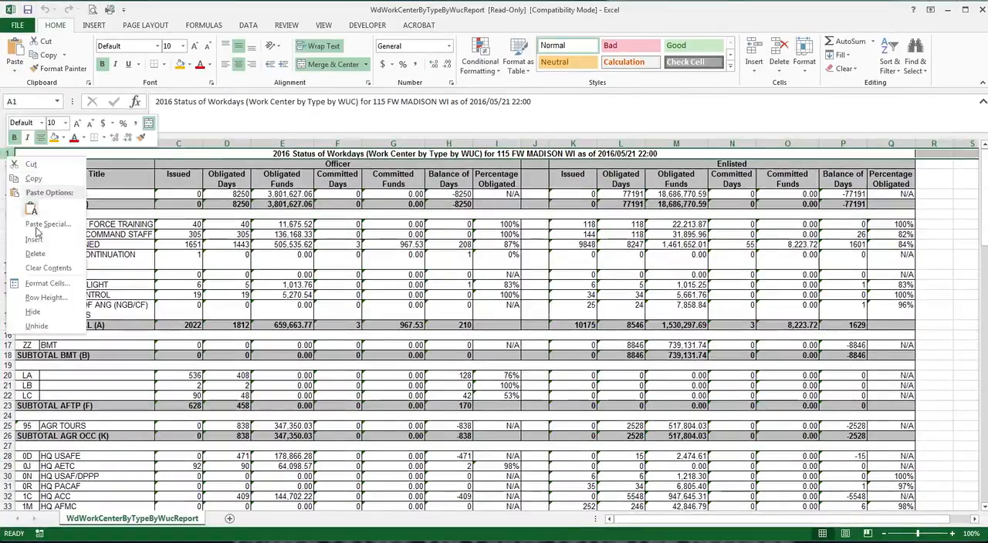
left_click(37, 254)
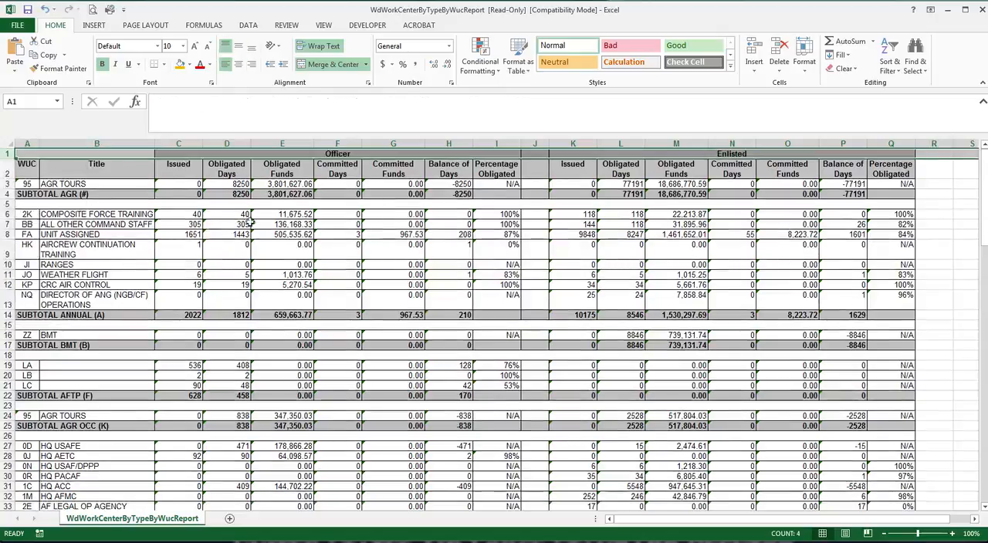
Unmerge all merged cells across the entire sheet
left_click(8, 143)
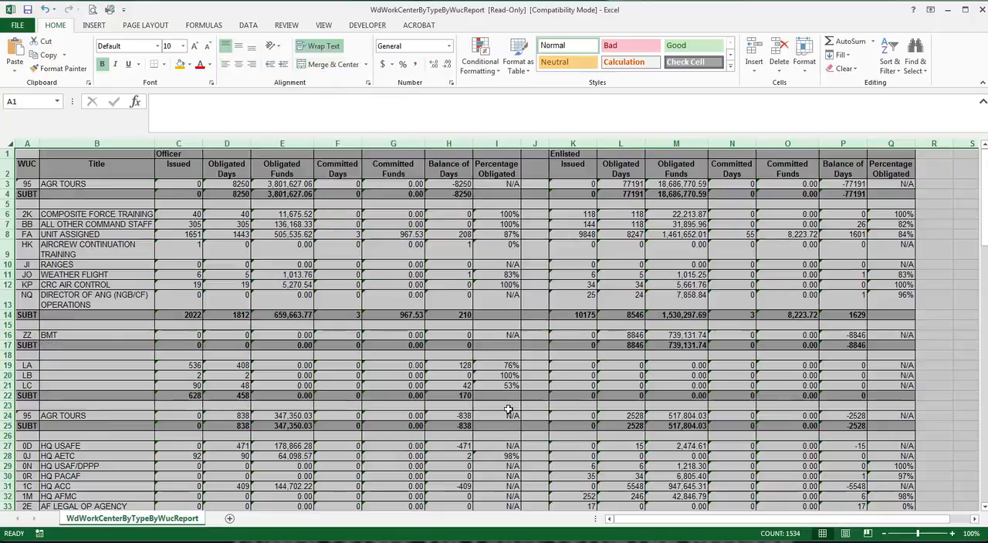
left_click(68, 236)
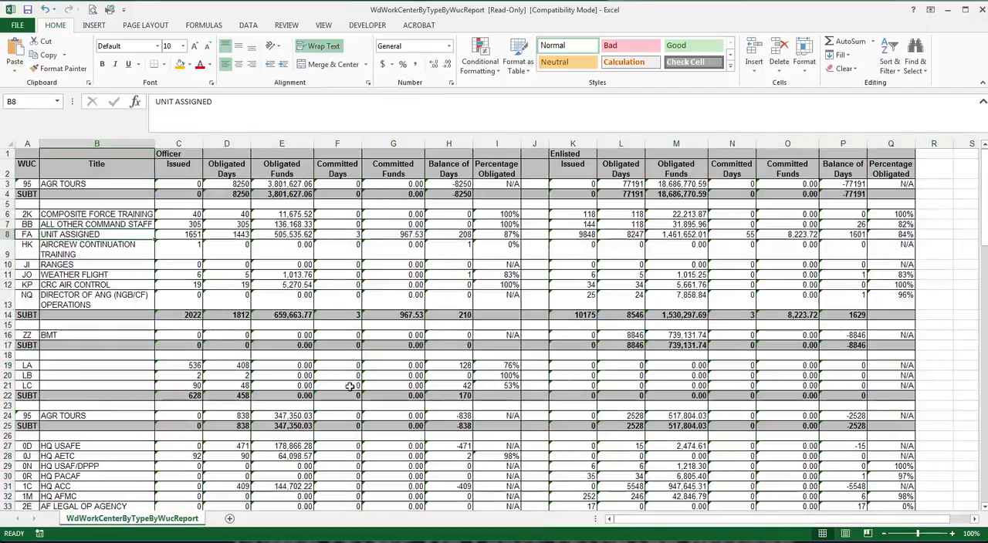
Delete the Obligated Days, Obligated Funds, Committed Days, Committed Funds and Percentage Obligated columns for both Officer and Enlisted
scroll(349, 386, "down", 4)
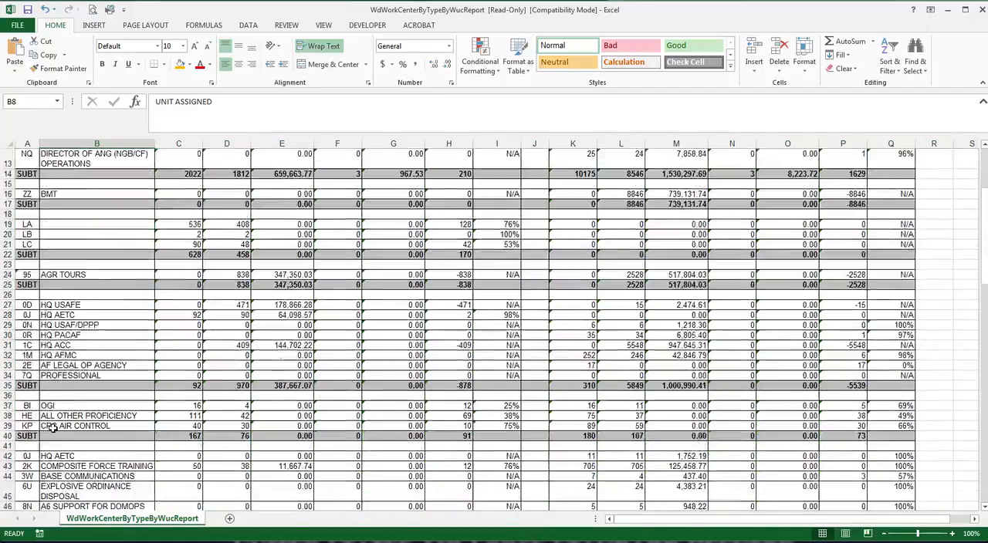
scroll(51, 429, "down", 3)
scroll(56, 429, "up", 7)
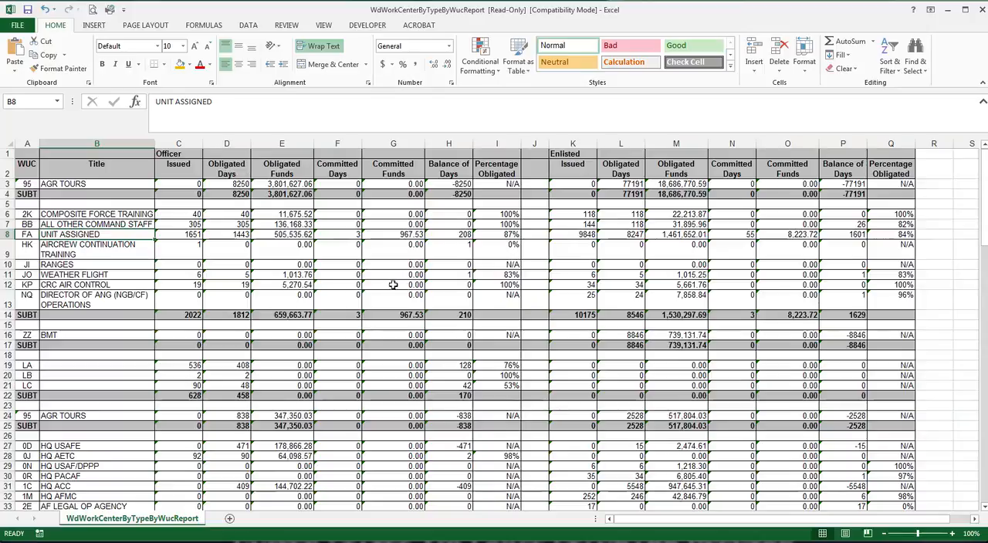
left_click_drag(219, 142, 384, 144)
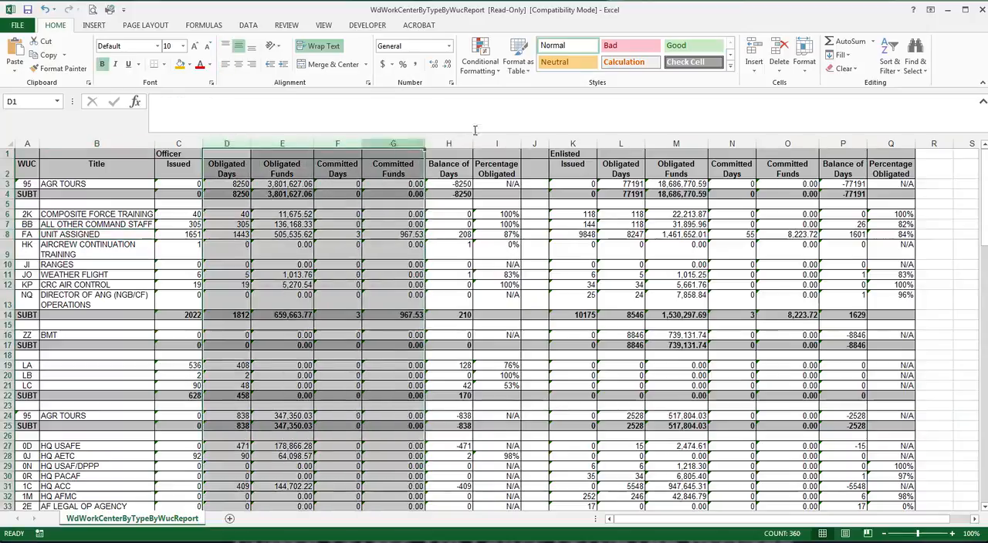
left_click(496, 144, "ctrl")
left_click_drag(622, 141, 802, 143)
left_click(889, 144, "ctrl")
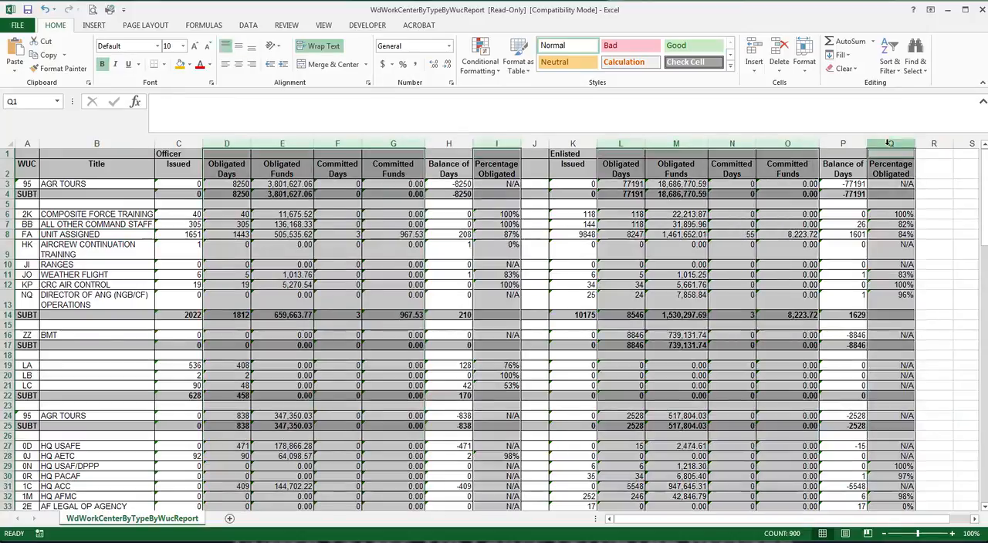
right_click(888, 143)
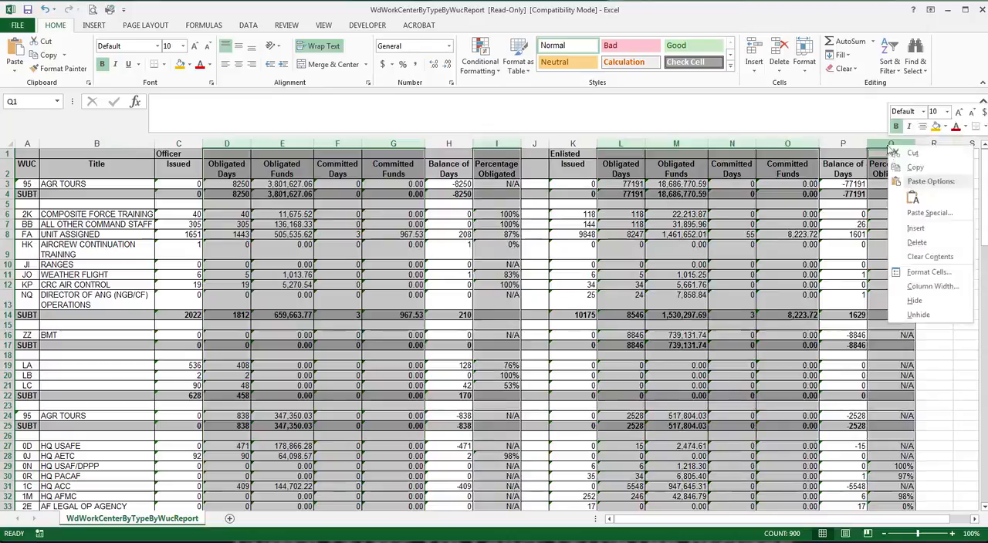
left_click(910, 243)
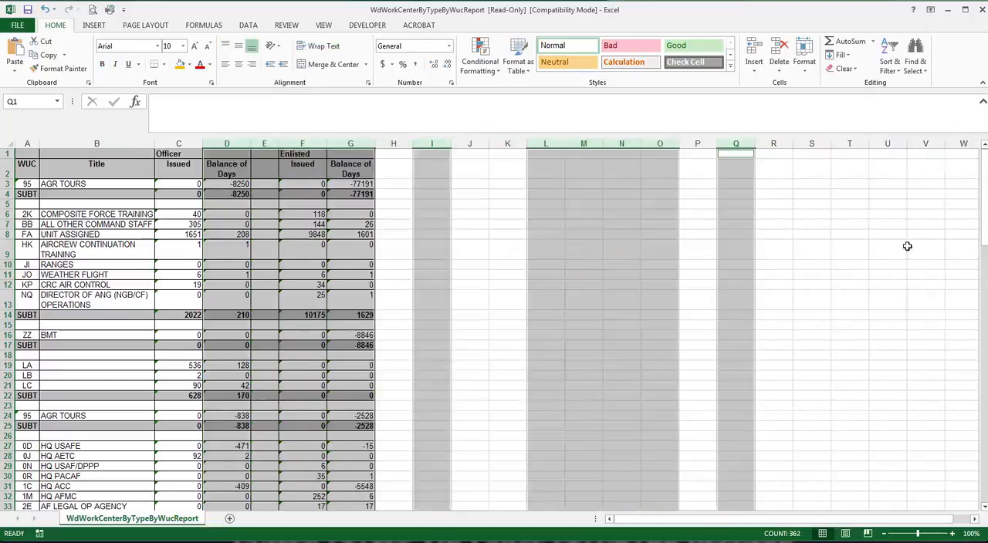
Review the remaining Issued and Balance of Days columns down the sheet
left_click(111, 276)
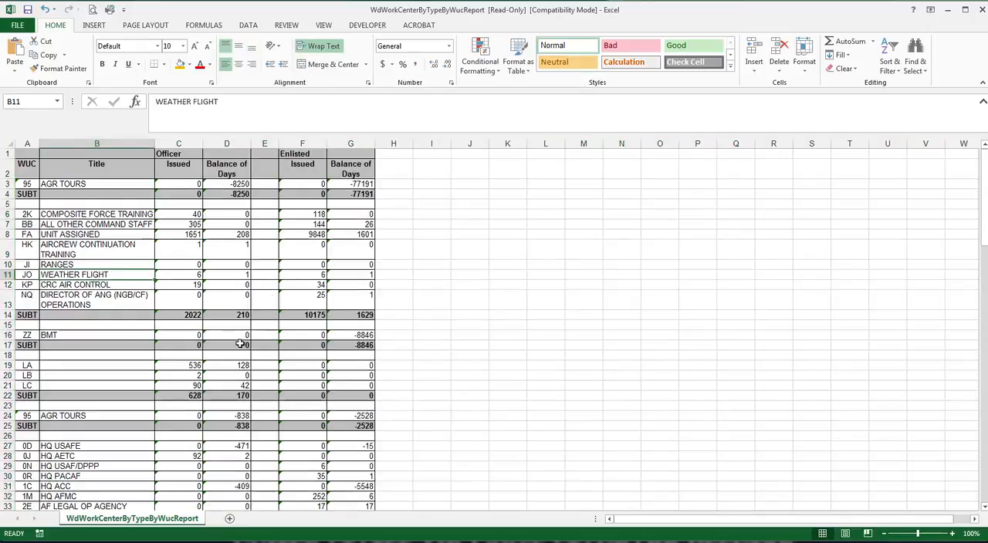
scroll(239, 338, "down", 4)
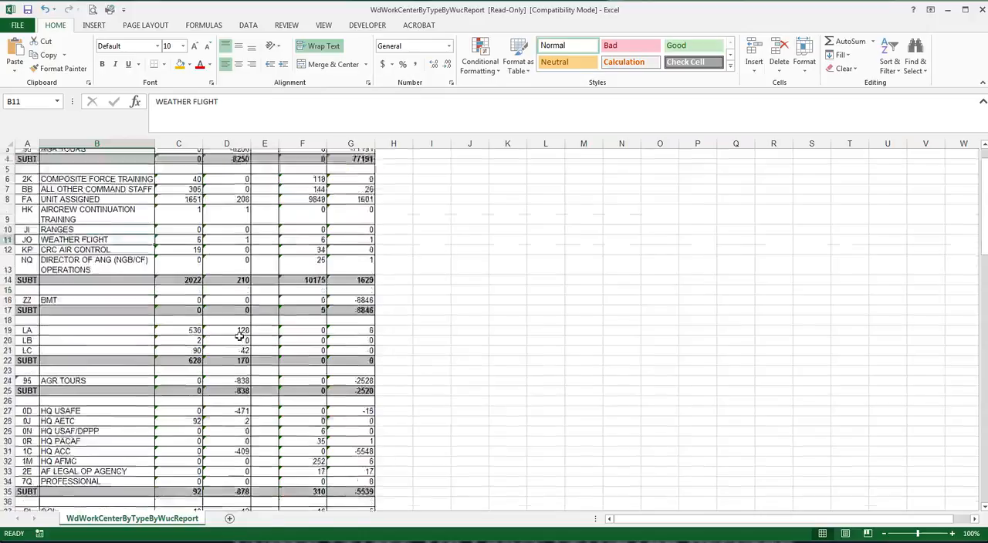
scroll(239, 338, "up", 4)
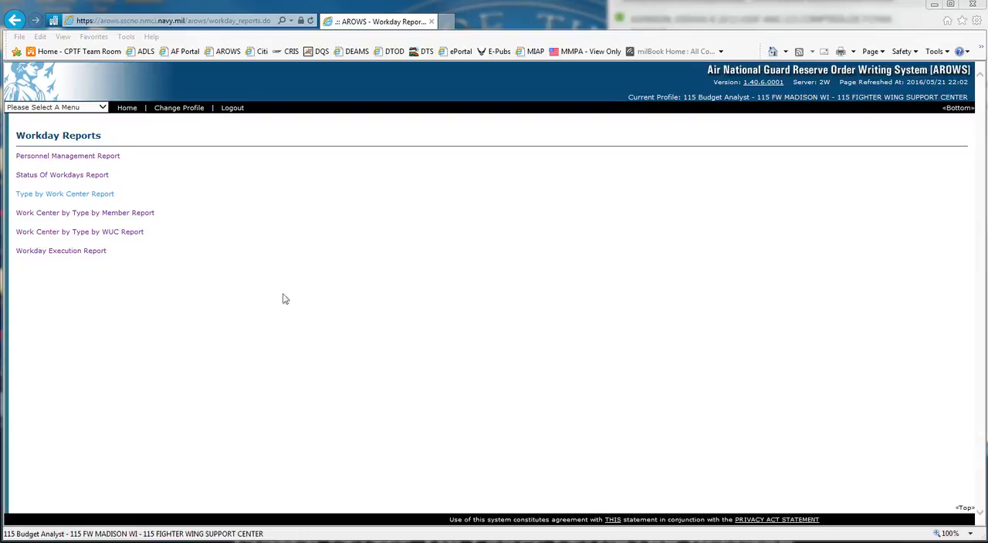
Generate and open the Work Center by Type by Member Report for all OWAs and fiscal year 2016
left_click(67, 219)
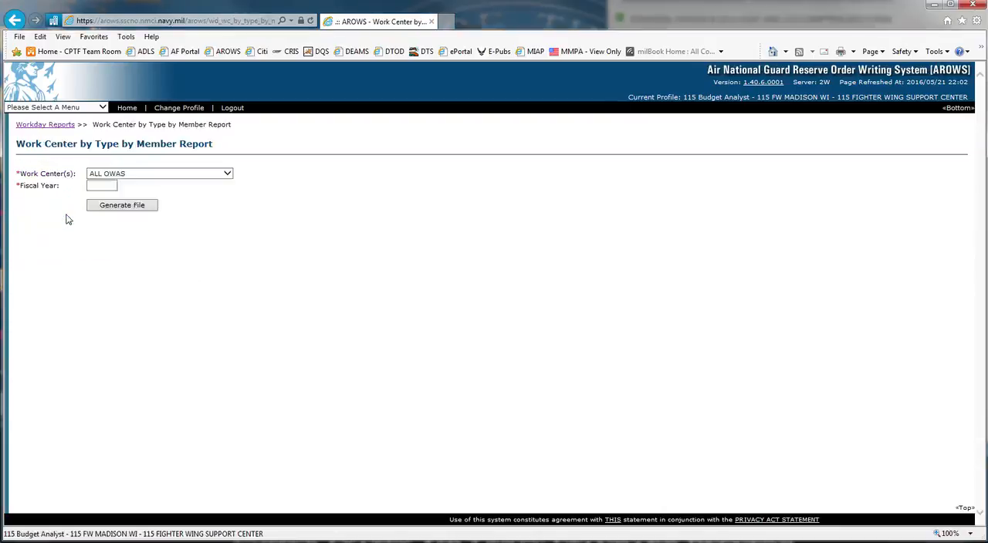
left_click(108, 186)
left_click(131, 207)
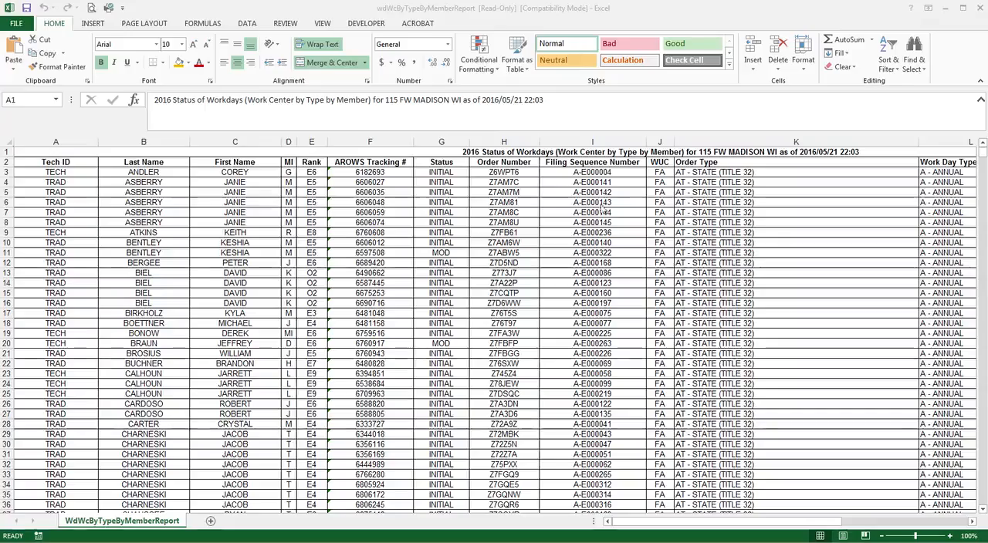
Delete the title row so the column headers become row 1
left_click(6, 152)
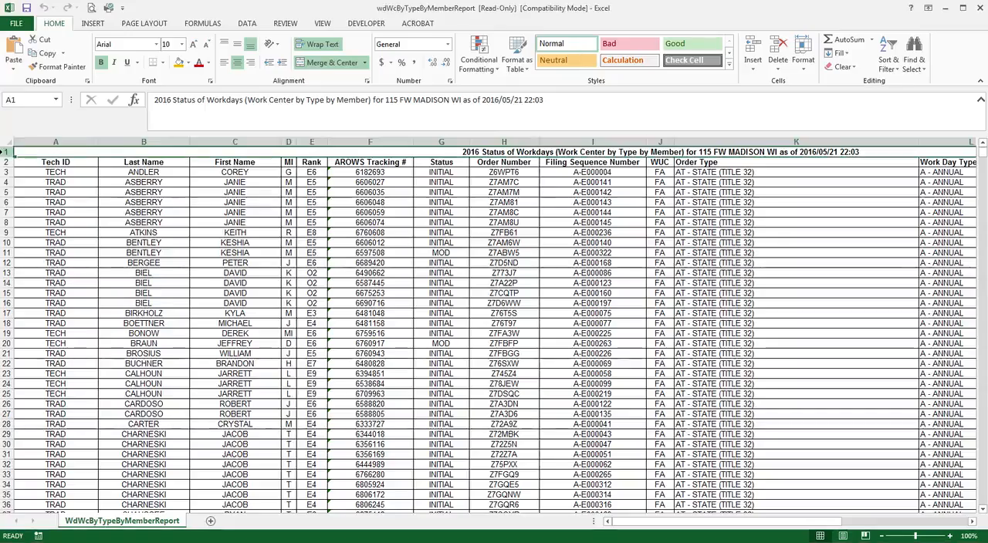
right_click(6, 152)
left_click(28, 250)
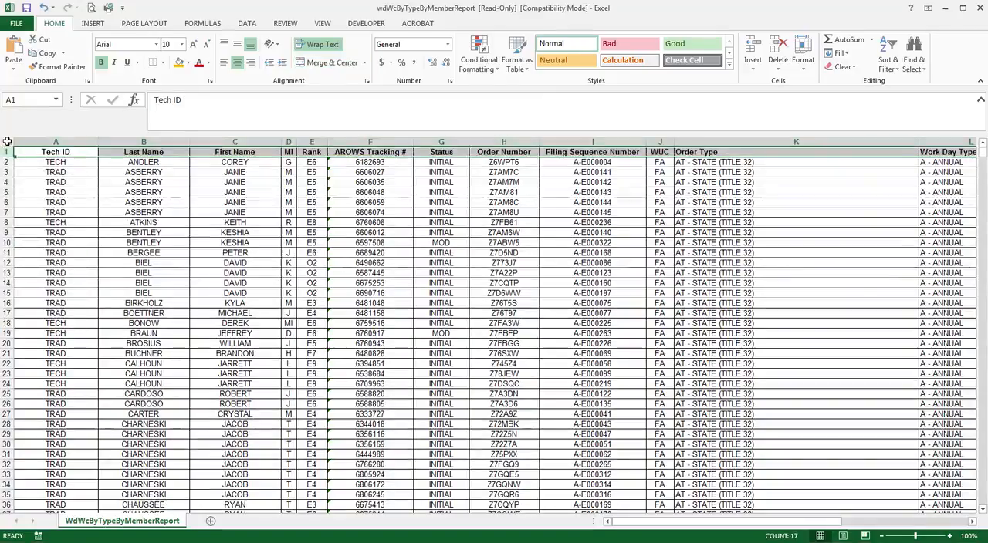
Select groups of Last Name and First Name cells to compare repeated member entries
left_click(8, 144)
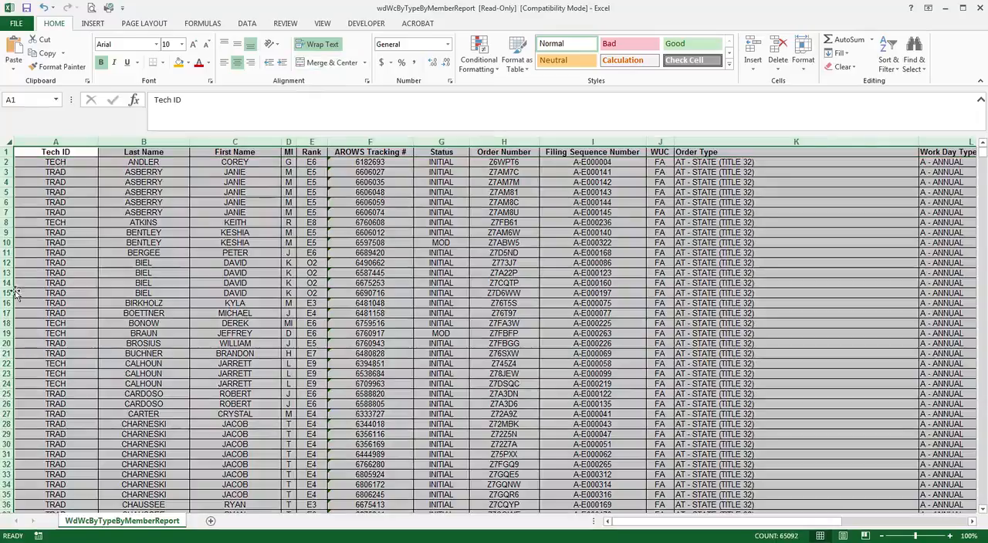
left_click(91, 276)
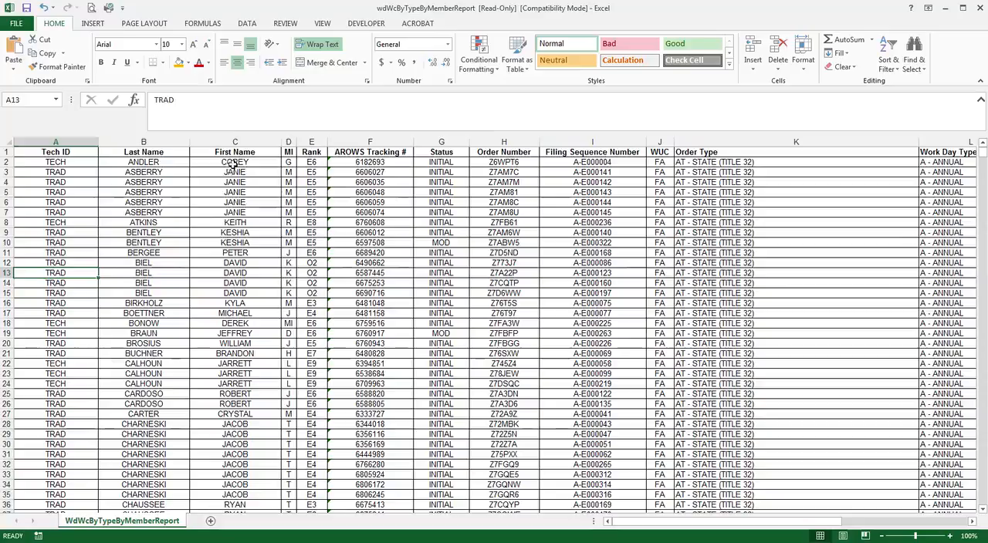
left_click_drag(231, 163, 231, 255)
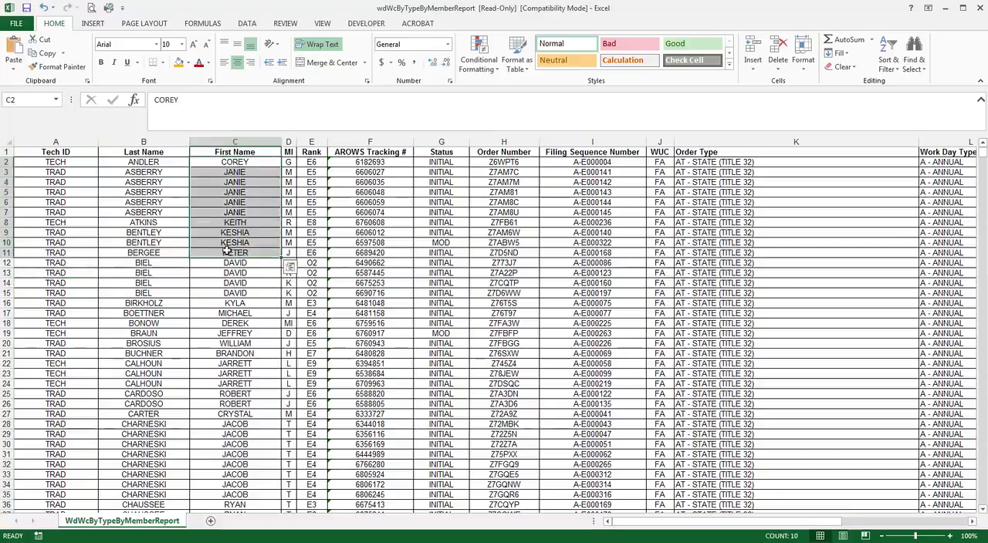
left_click_drag(165, 163, 172, 222)
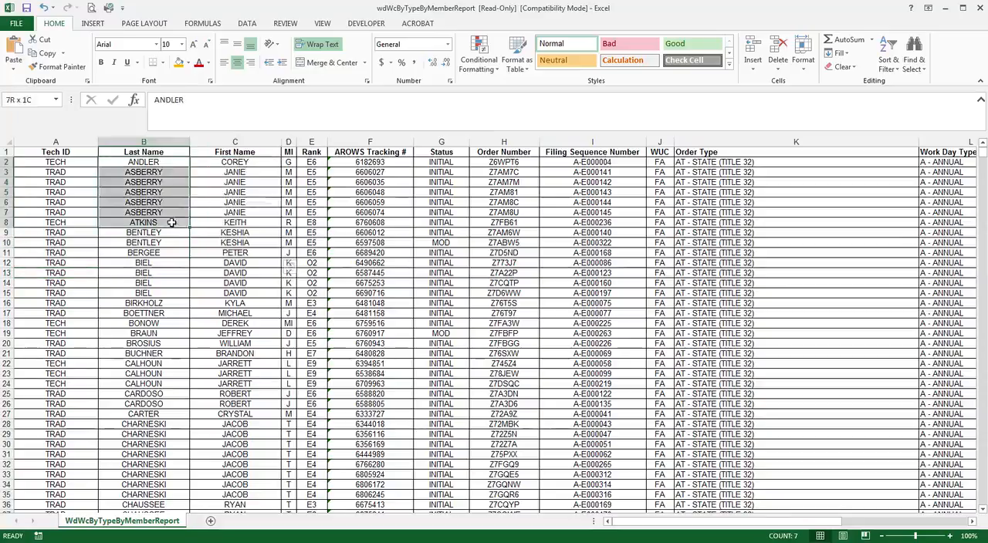
left_click_drag(237, 163, 233, 225)
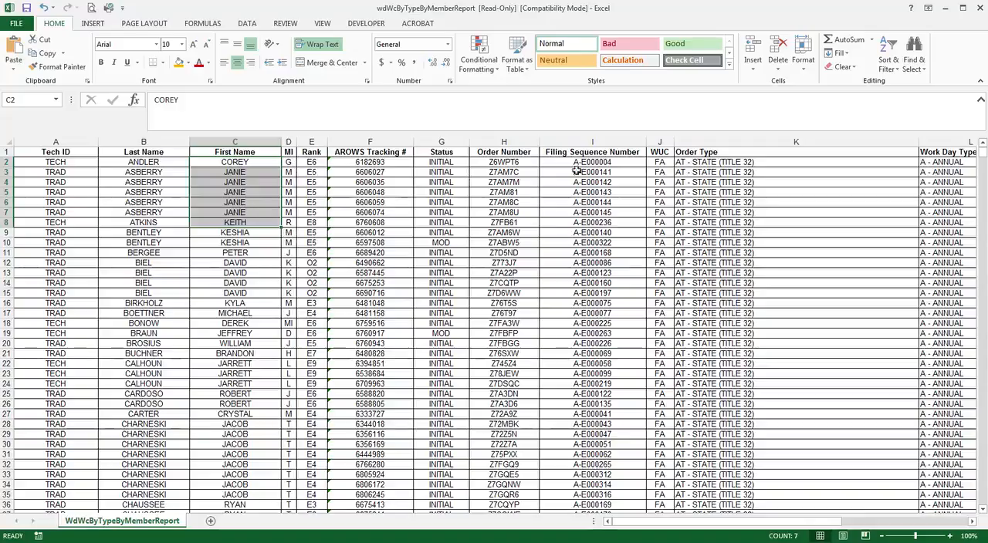
Convert the Cert Date column's text dates into real dates using Text to Columns with YMD date format
left_click_drag(783, 525, 950, 538)
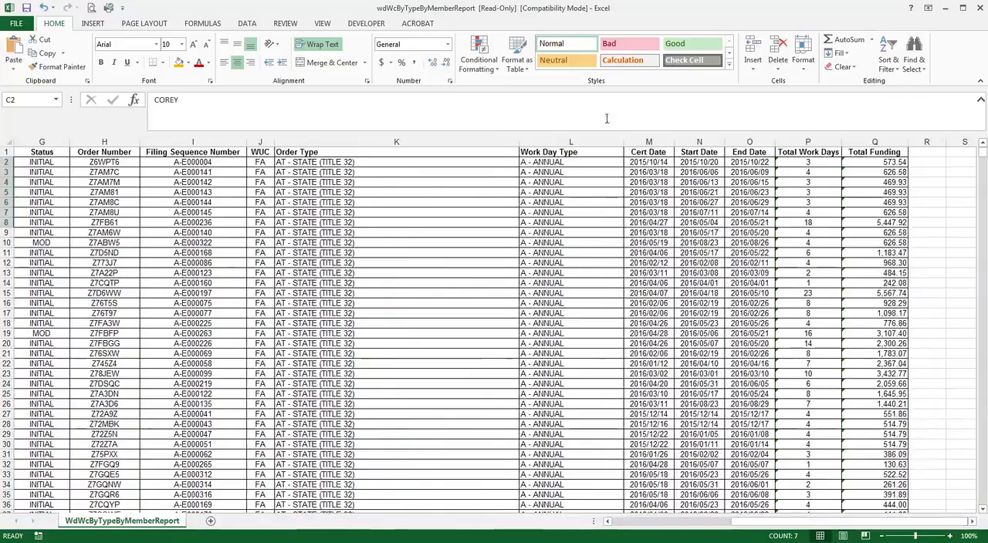
left_click(648, 163)
left_click_drag(648, 168, 650, 195)
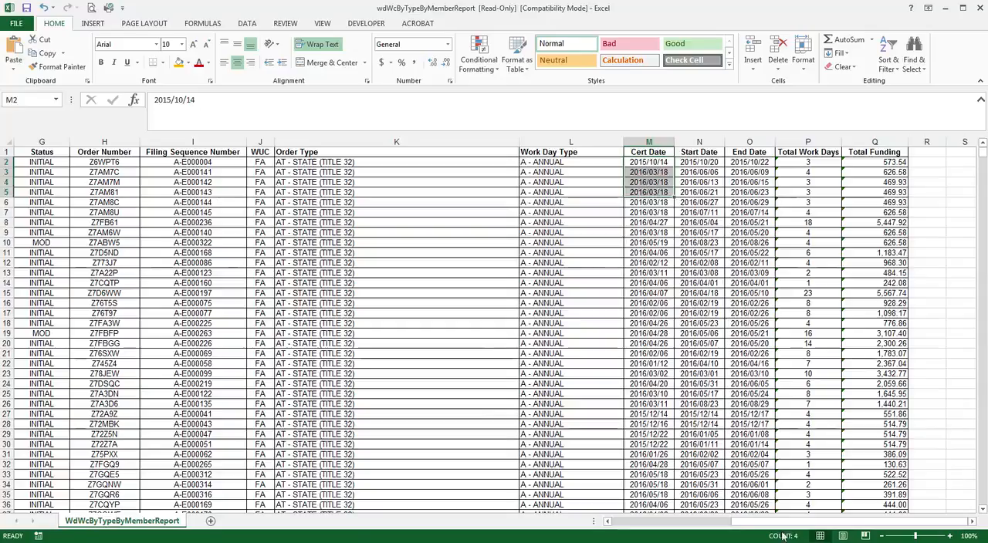
left_click(650, 142)
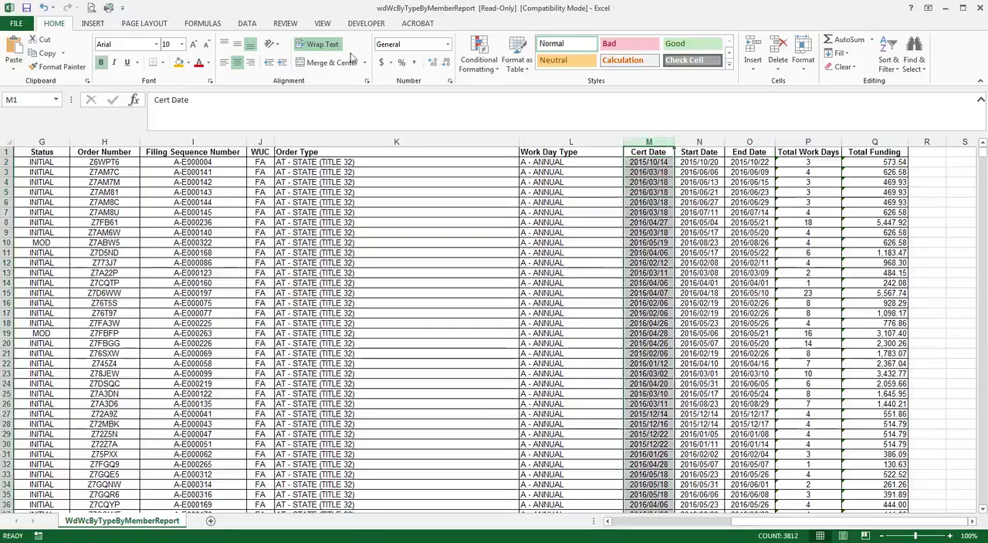
left_click(254, 25)
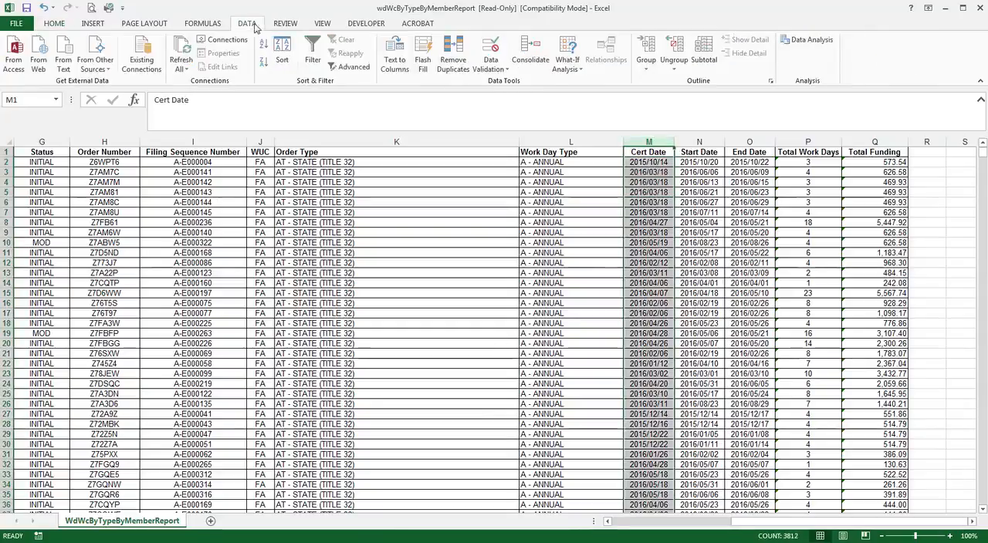
left_click(395, 62)
left_click_drag(293, 170, 538, 152)
left_click(533, 371)
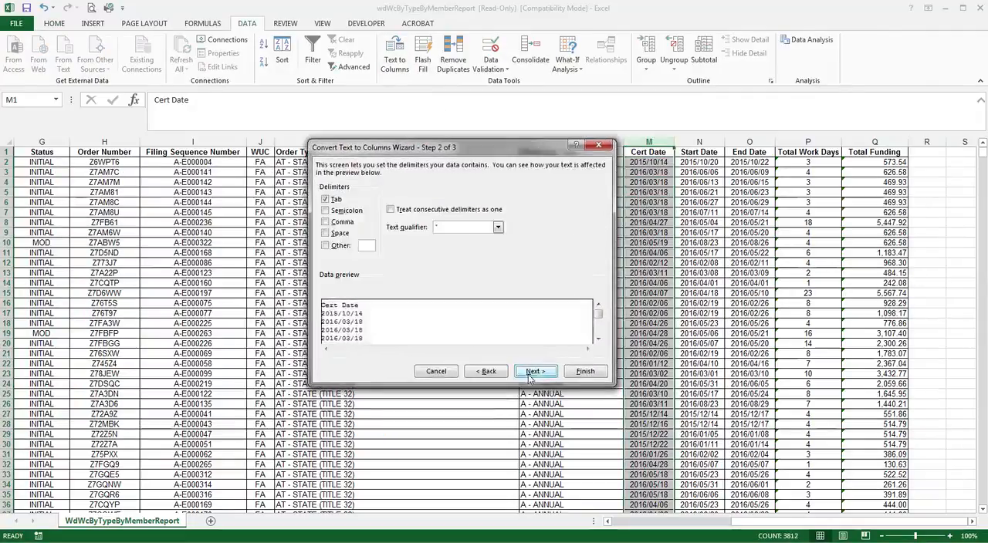
left_click(531, 372)
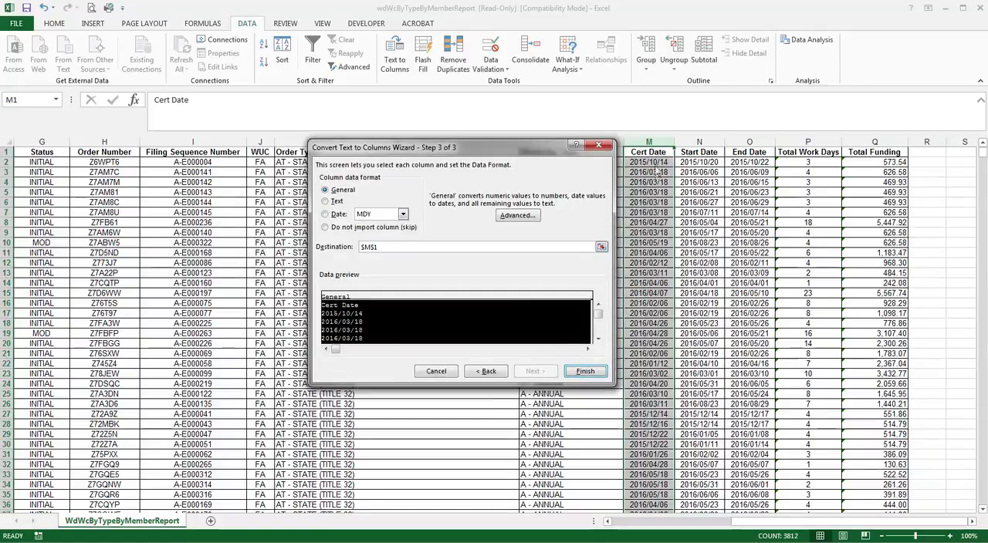
left_click(402, 213)
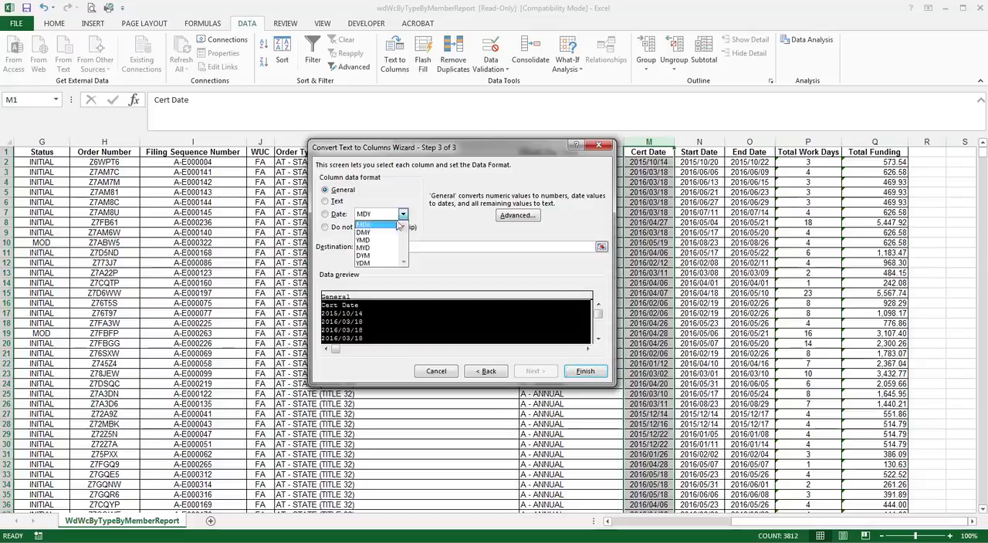
left_click(380, 240)
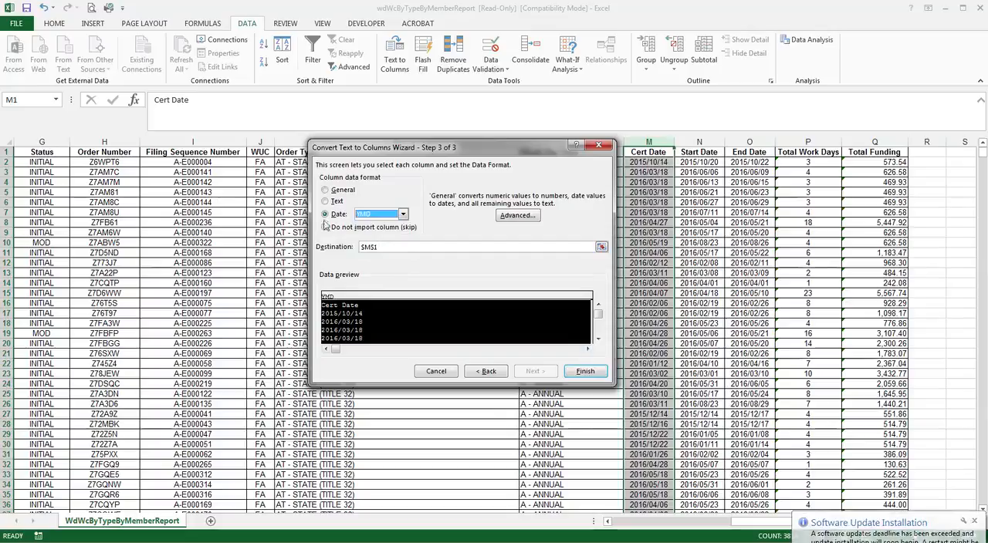
left_click(580, 373)
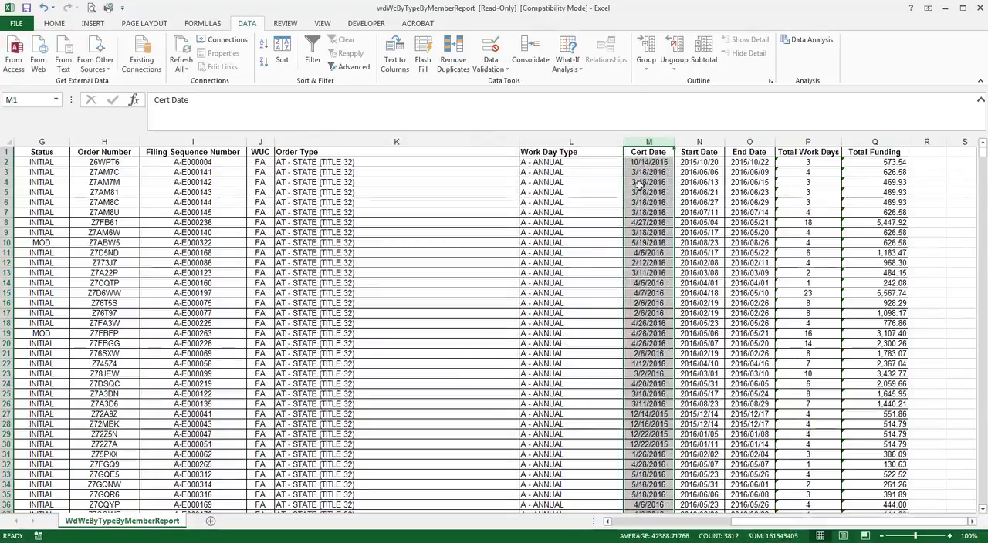
Convert the Start Date column to real dates with Text to Columns using YMD date format
left_click_drag(641, 162, 647, 202)
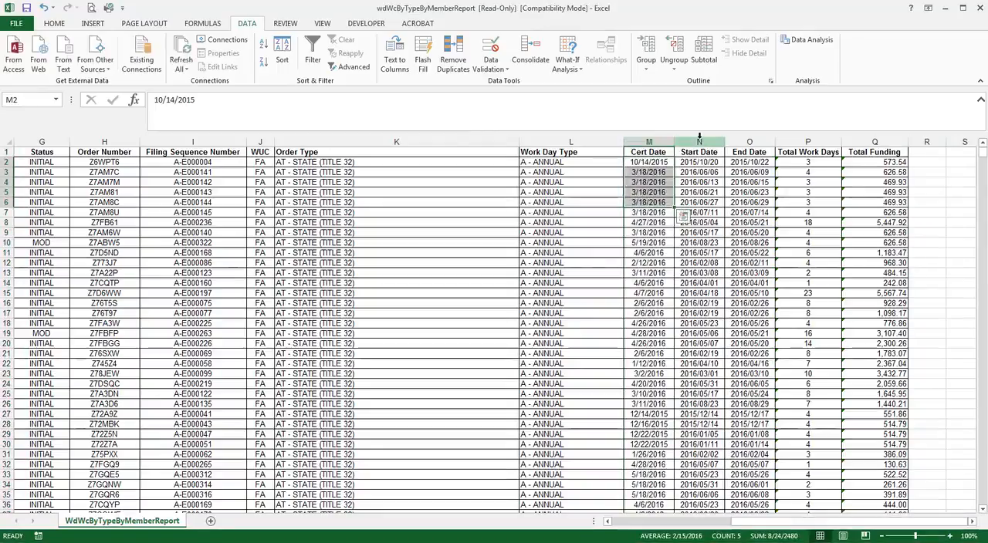
left_click(699, 142)
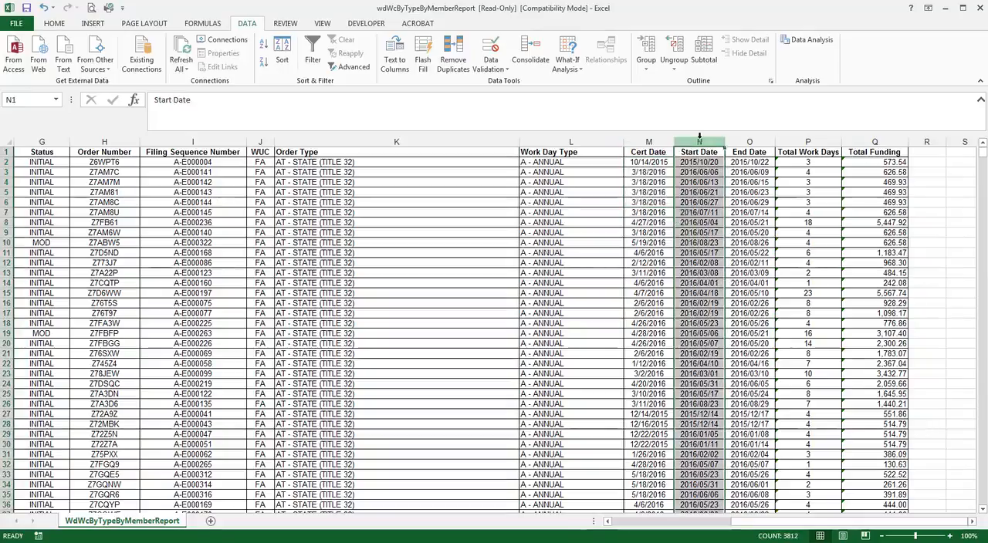
left_click(395, 63)
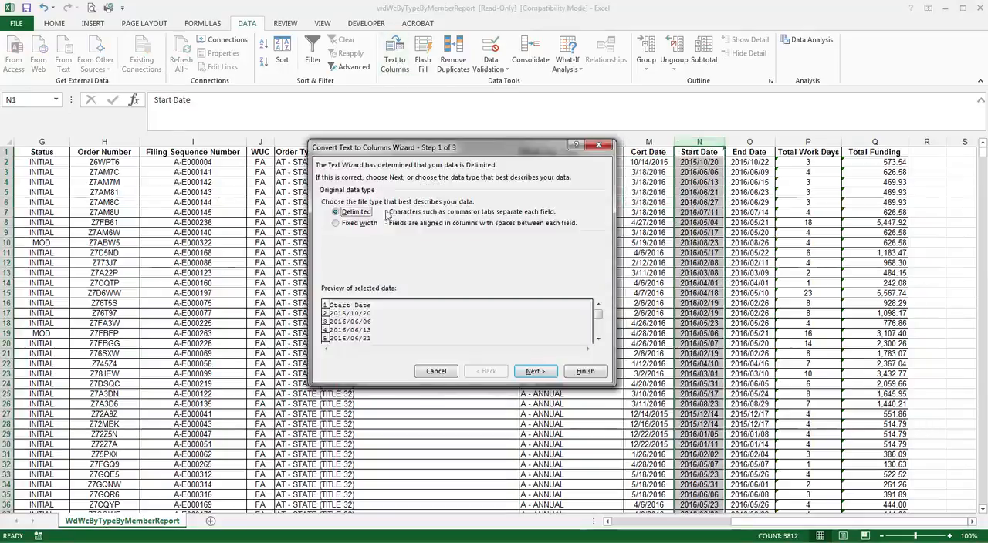
left_click(535, 371)
left_click(536, 371)
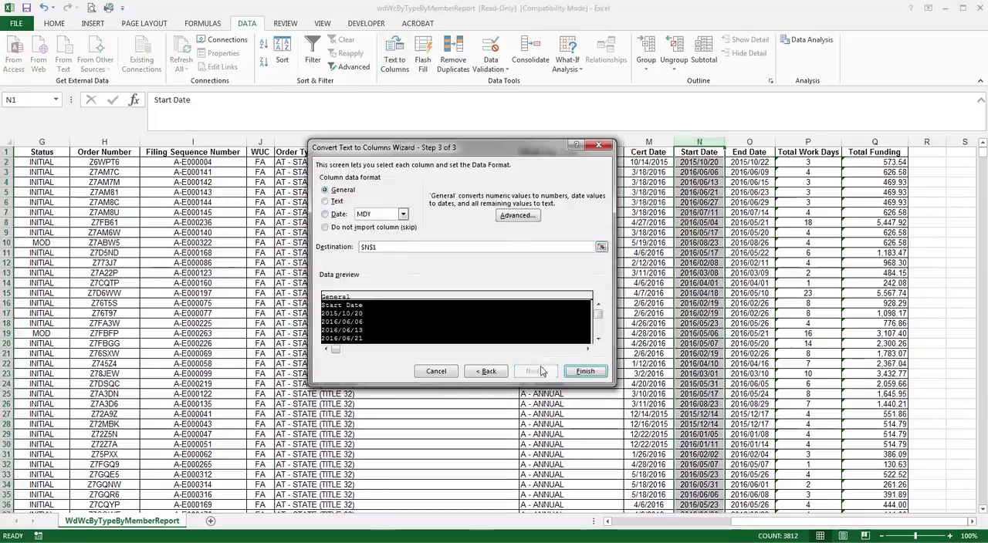
left_click(403, 215)
left_click(368, 242)
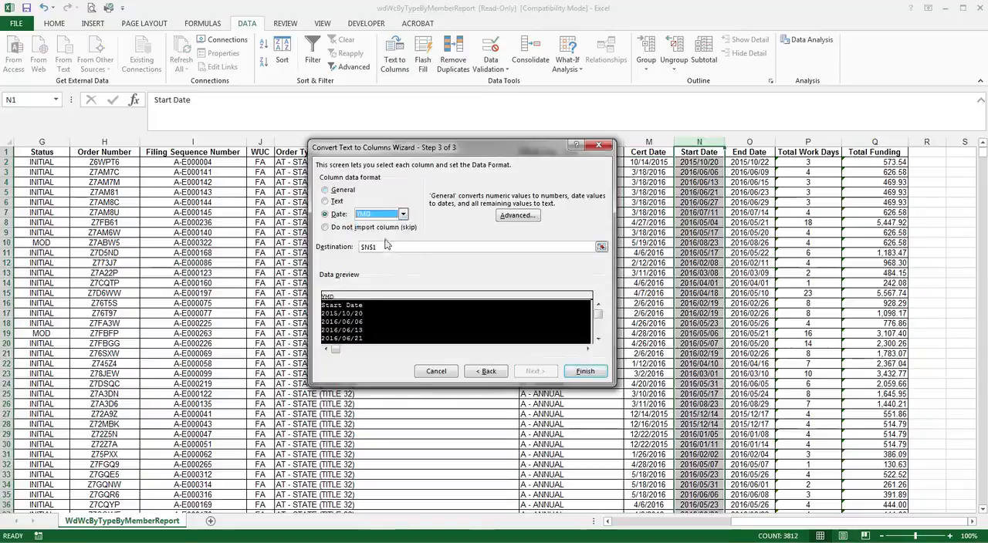
left_click(594, 375)
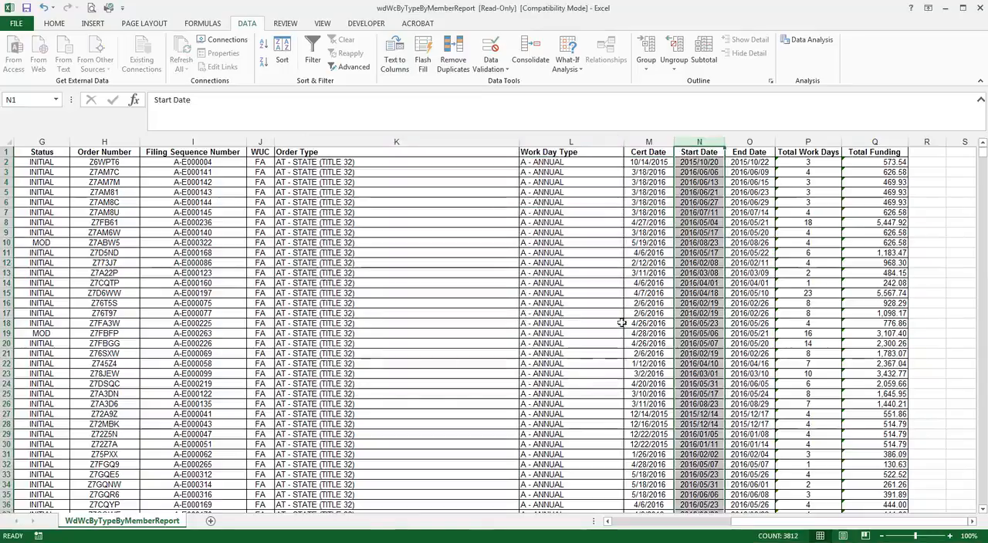
Convert the End Date column to real dates with Text to Columns using YMD date format
left_click(749, 141)
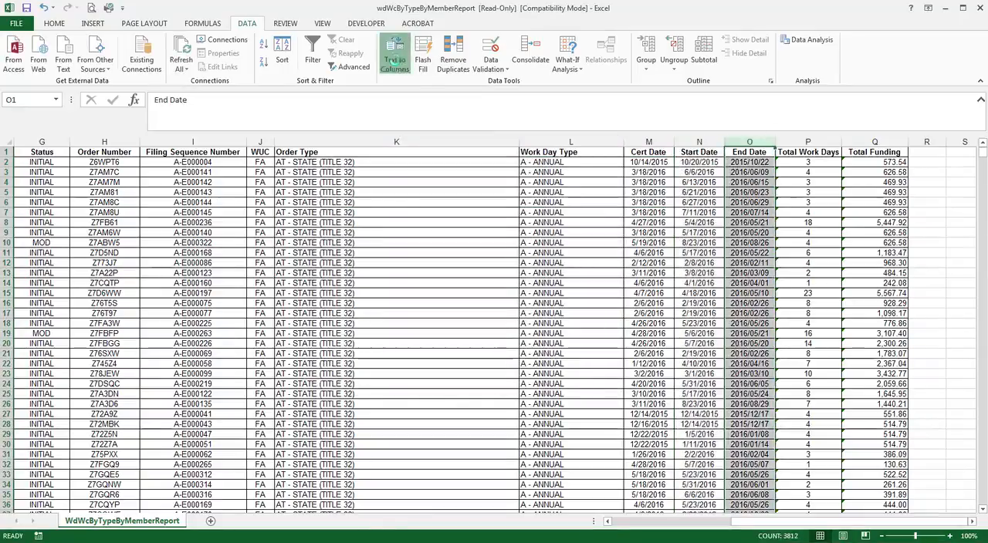
left_click(394, 57)
left_click(536, 371)
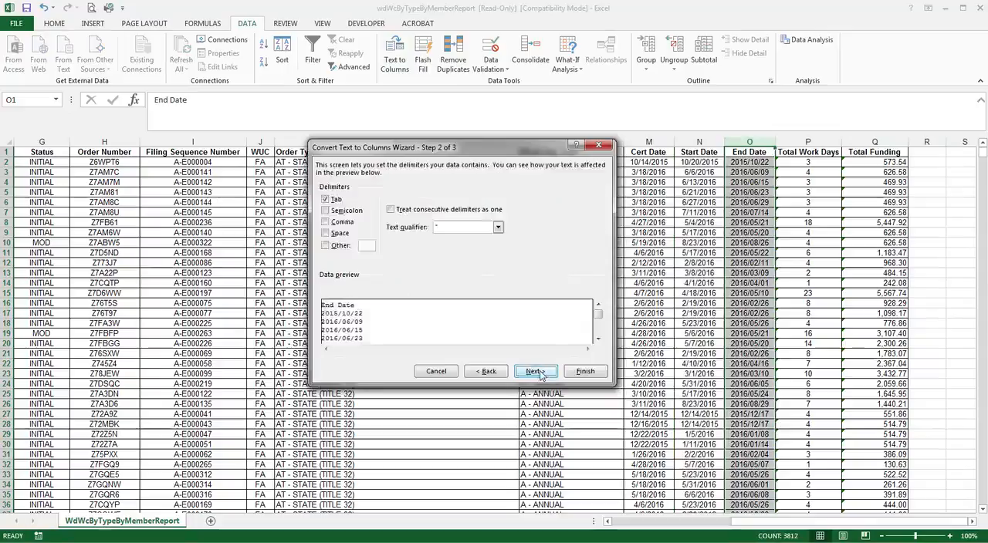
left_click(535, 371)
left_click(325, 214)
left_click(402, 213)
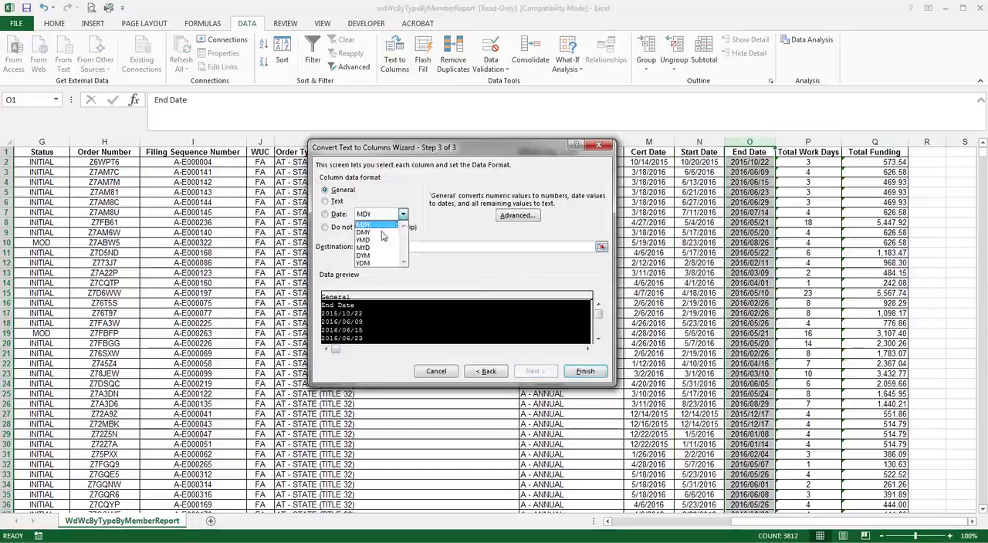
left_click(378, 236)
left_click(580, 371)
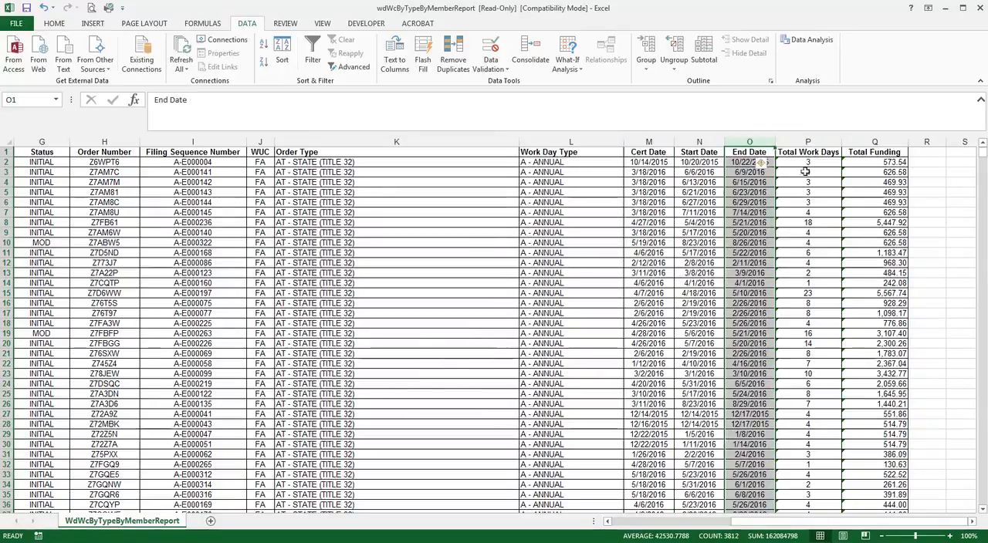
Convert the Total Work Days column's text-stored values to General numbers with Text to Columns
left_click_drag(808, 162, 803, 191)
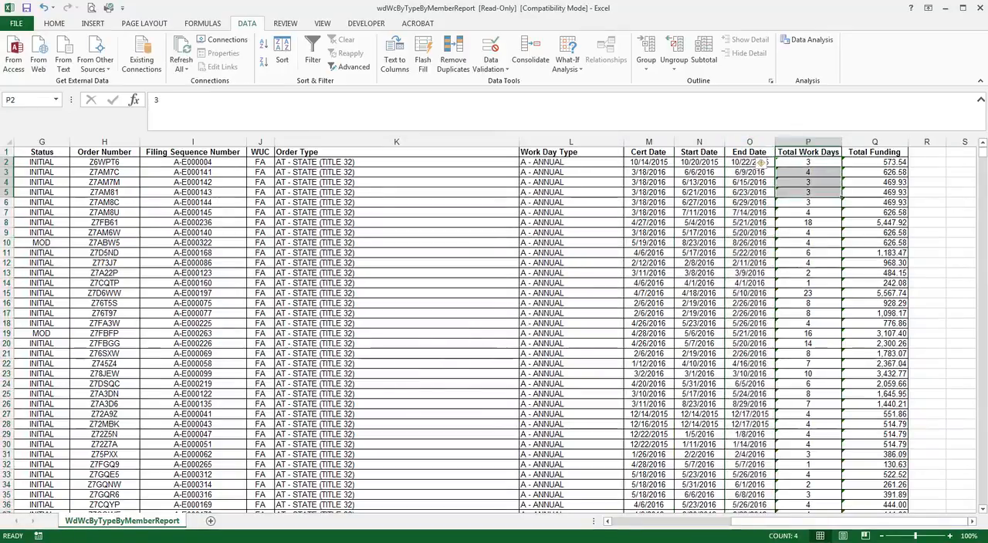
left_click(803, 142)
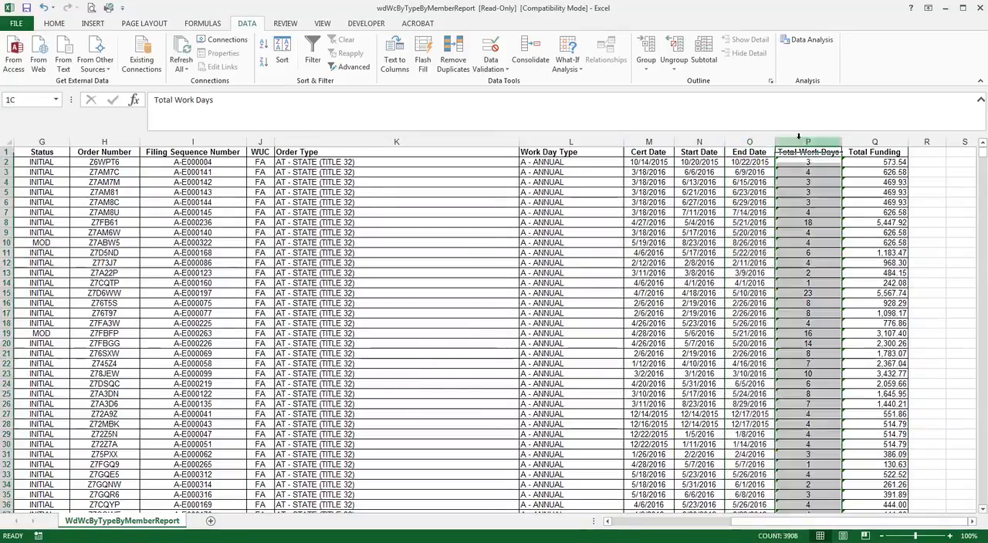
left_click(394, 56)
left_click(535, 372)
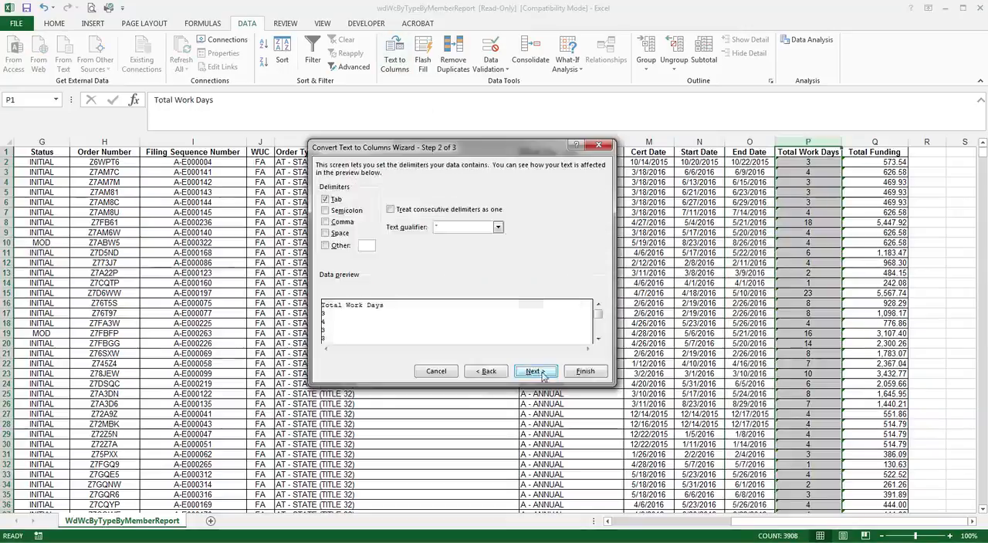
left_click(536, 372)
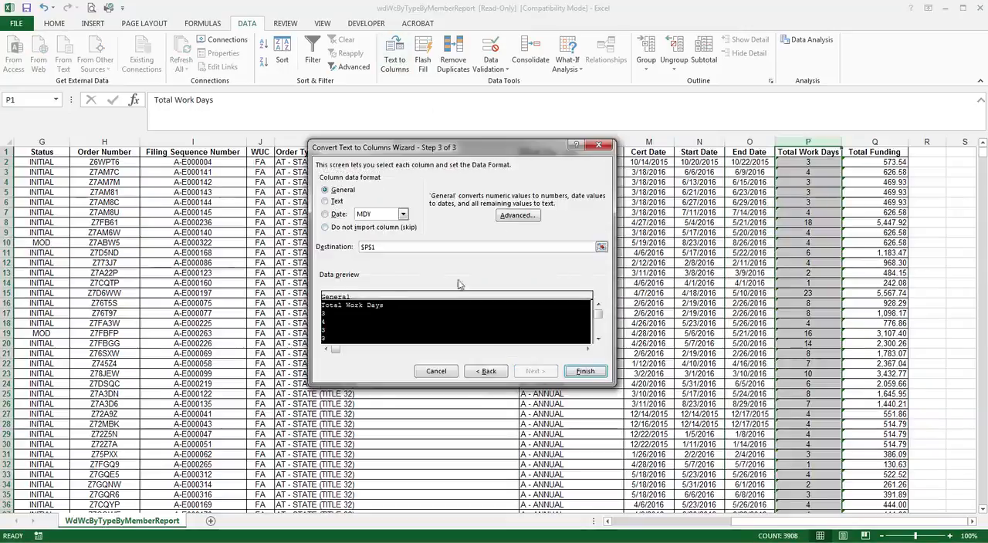
left_click(585, 371)
left_click(606, 272)
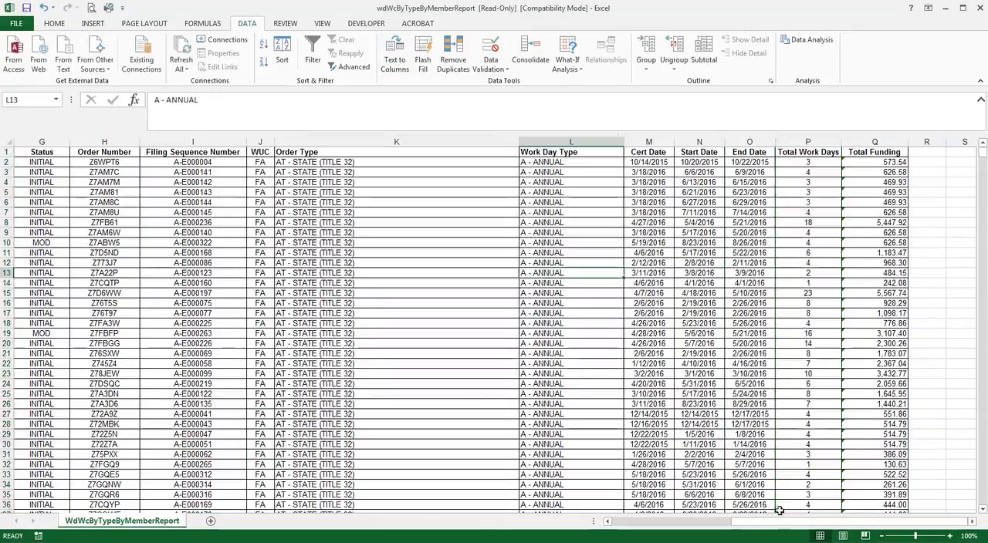
left_click_drag(748, 525, 610, 525)
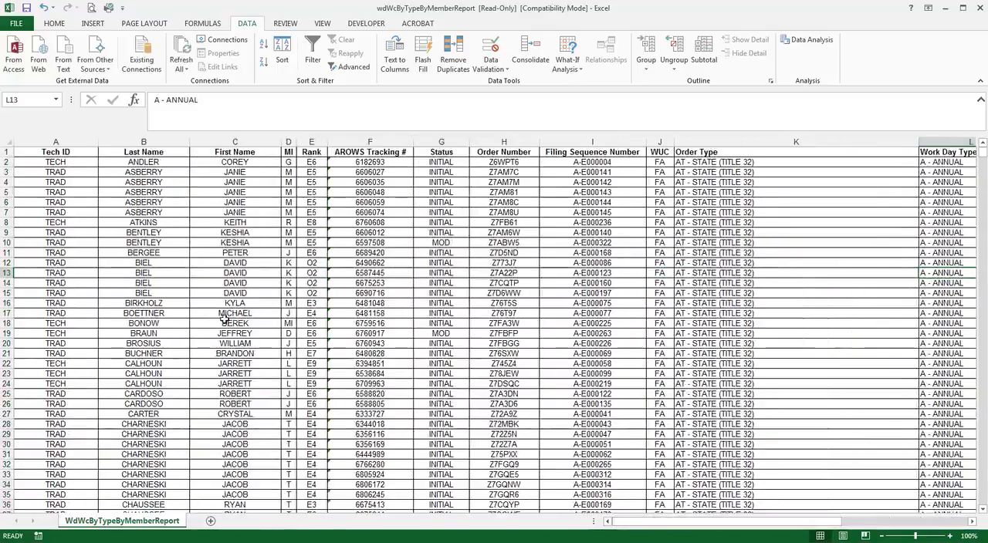
scroll(224, 320, "down", 3)
scroll(224, 320, "up", 3)
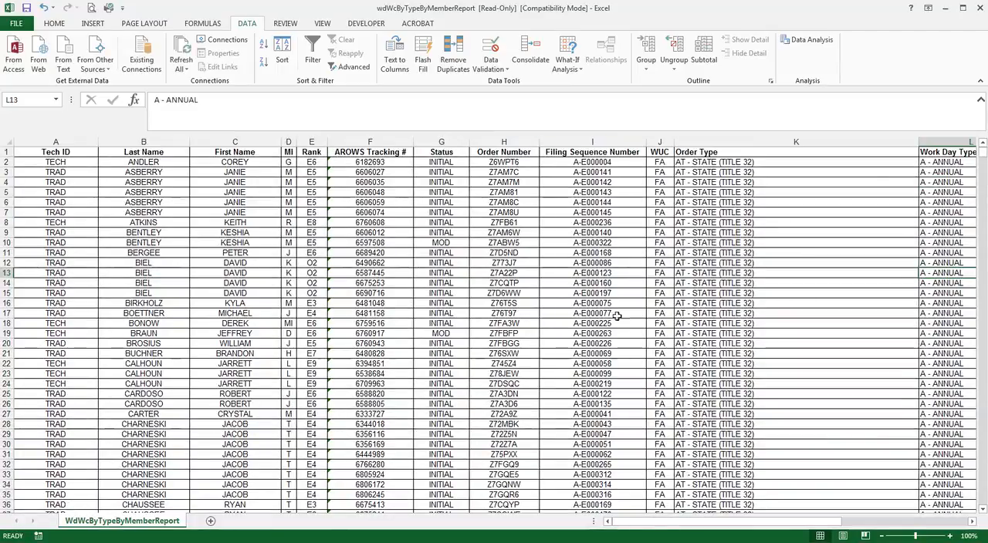
left_click_drag(758, 527, 930, 523)
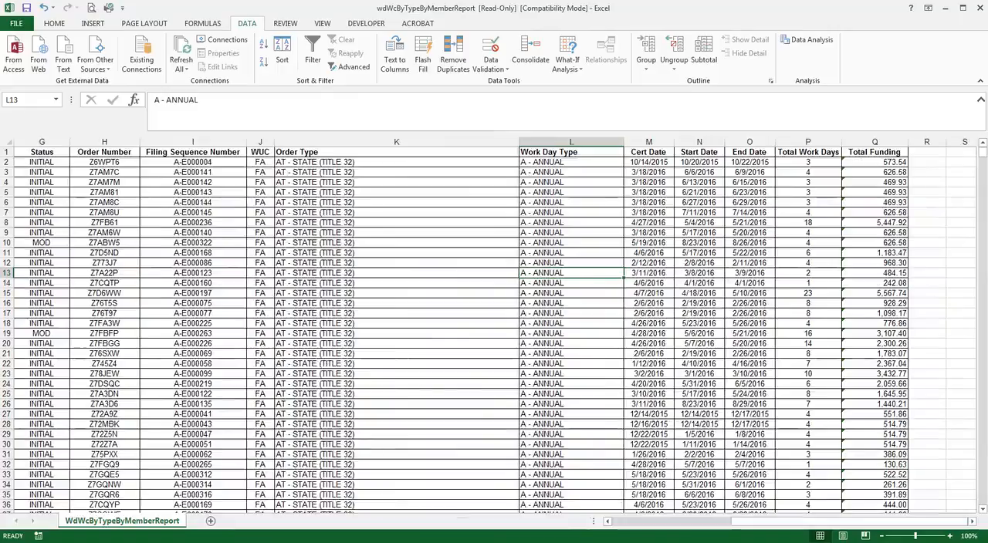
Switch to the AROWS workday reports page and generate the Personnel Management Report for all OWAs
key("alt+Tab")
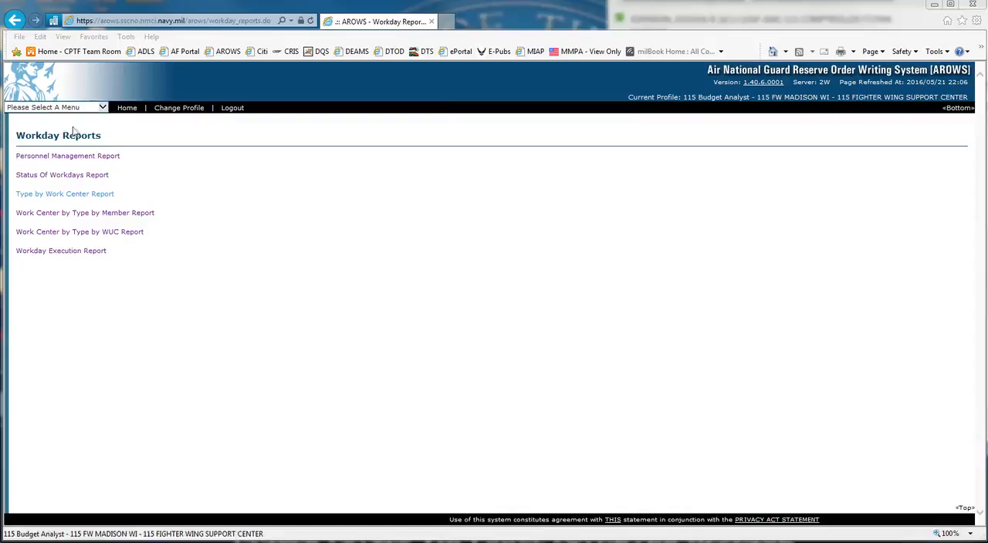
left_click(67, 156)
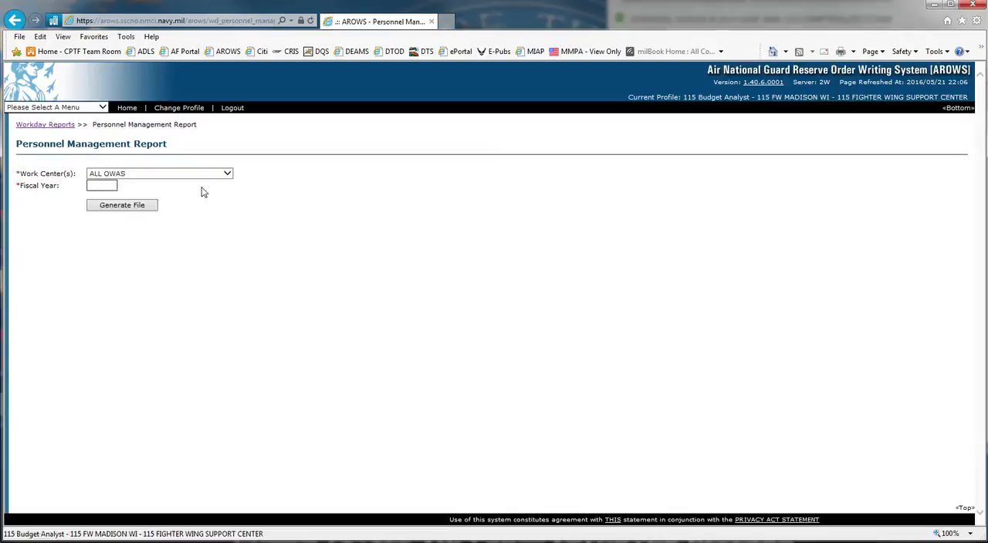
left_click(105, 208)
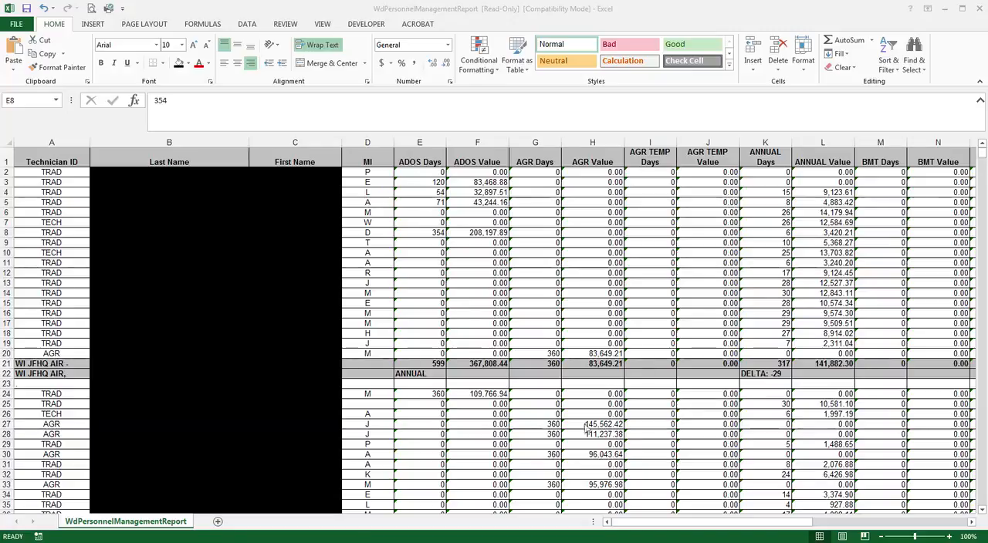
Review the day-type columns, Total Active Days and Annual Remainder columns in the Personnel Management Report
left_click(641, 523)
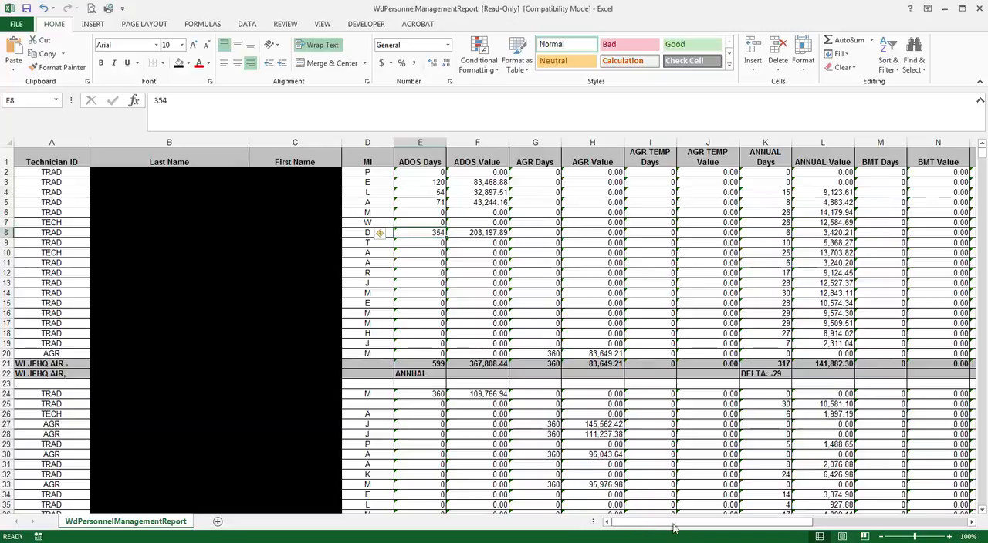
left_click_drag(671, 527, 831, 542)
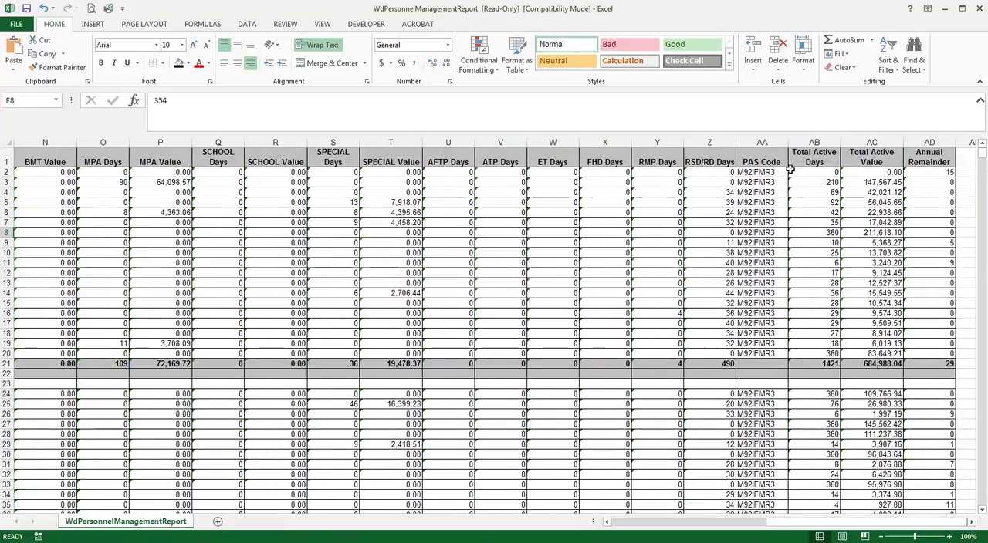
left_click(774, 161)
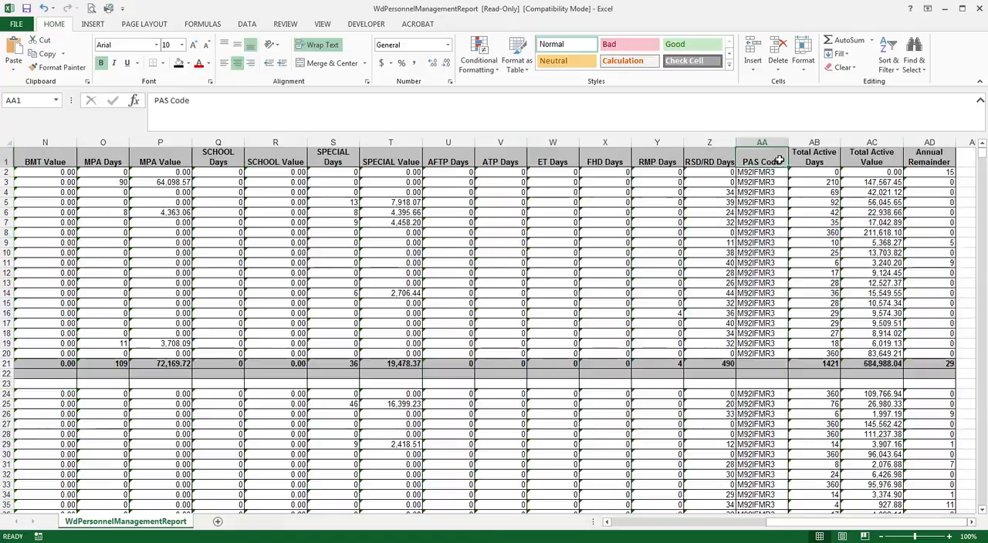
left_click_drag(799, 171, 848, 298)
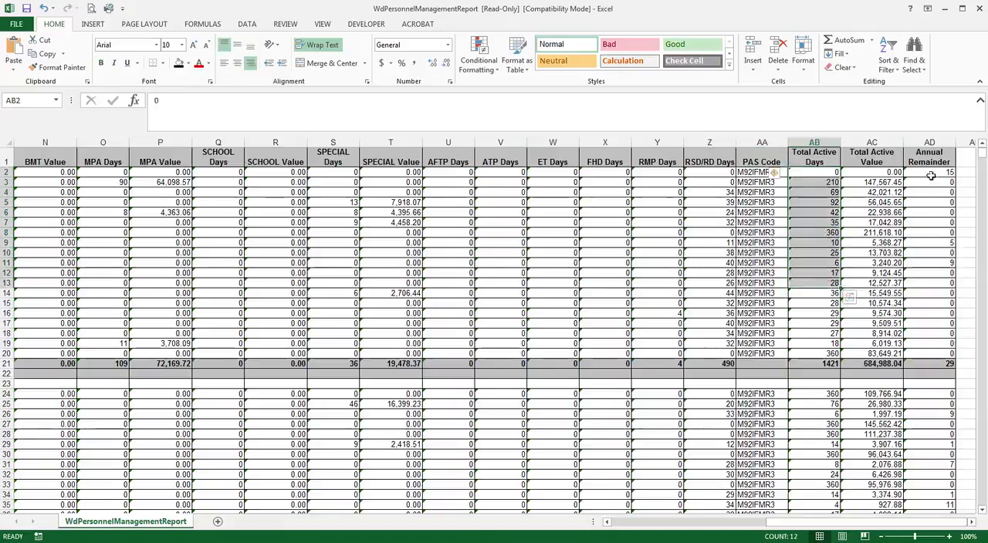
left_click_drag(929, 174, 928, 349)
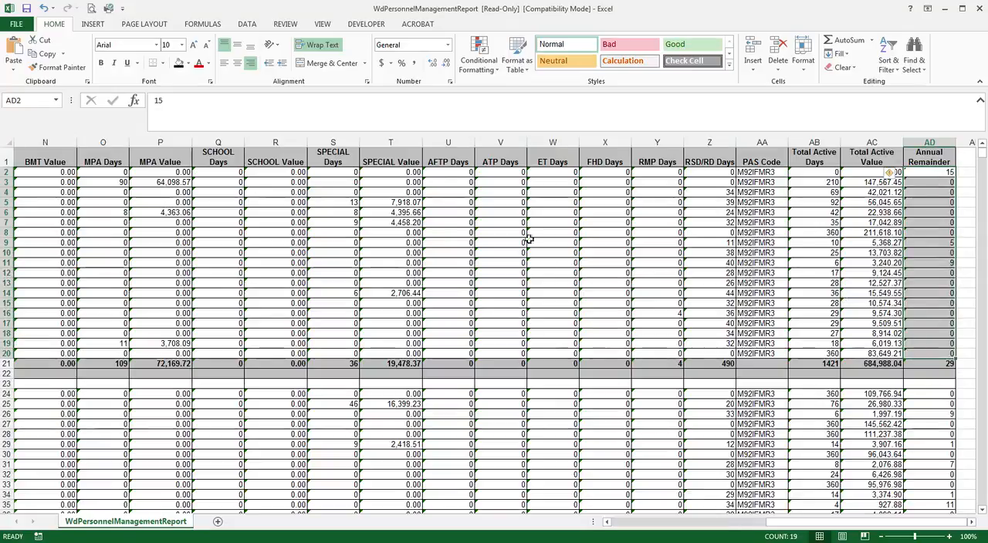
left_click_drag(444, 172, 696, 354)
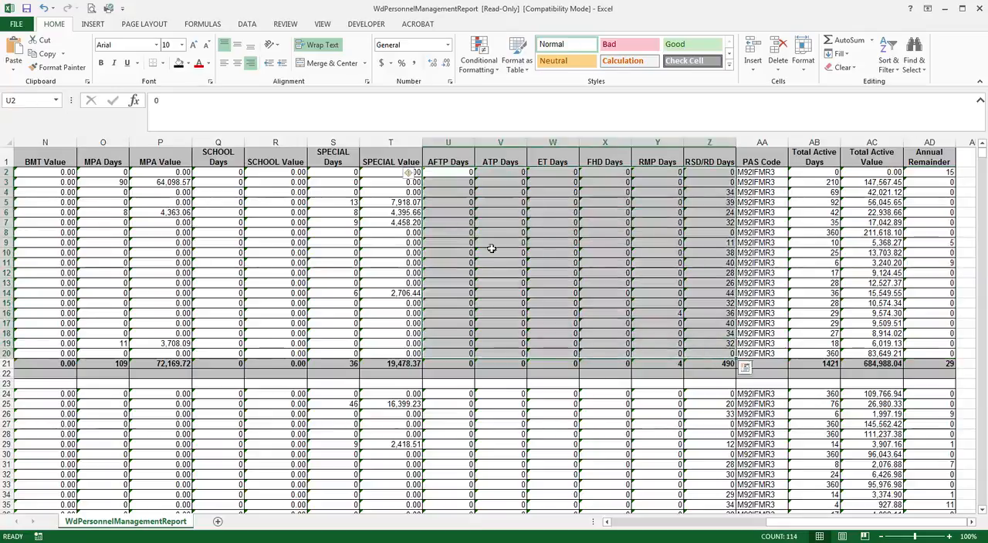
left_click(448, 172)
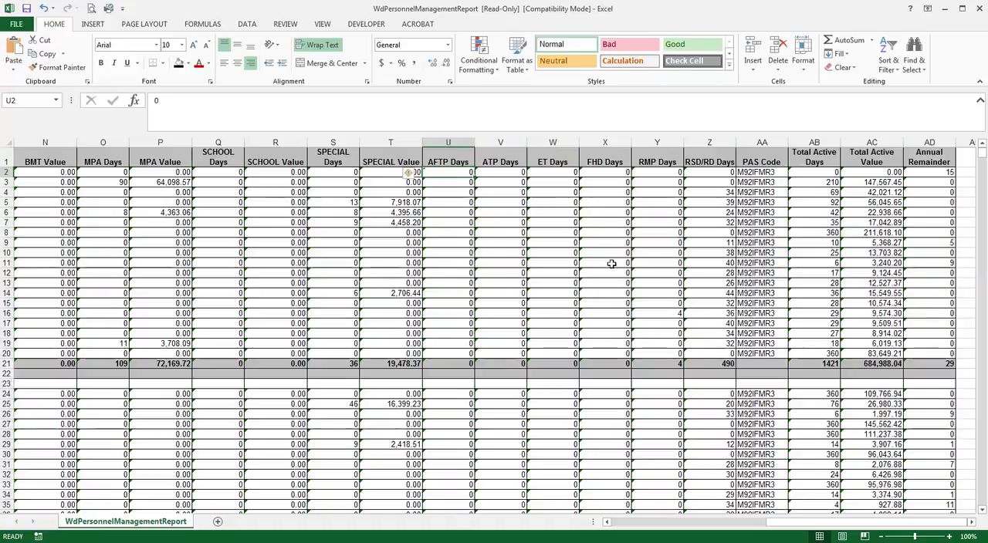
left_click_drag(821, 525, 623, 536)
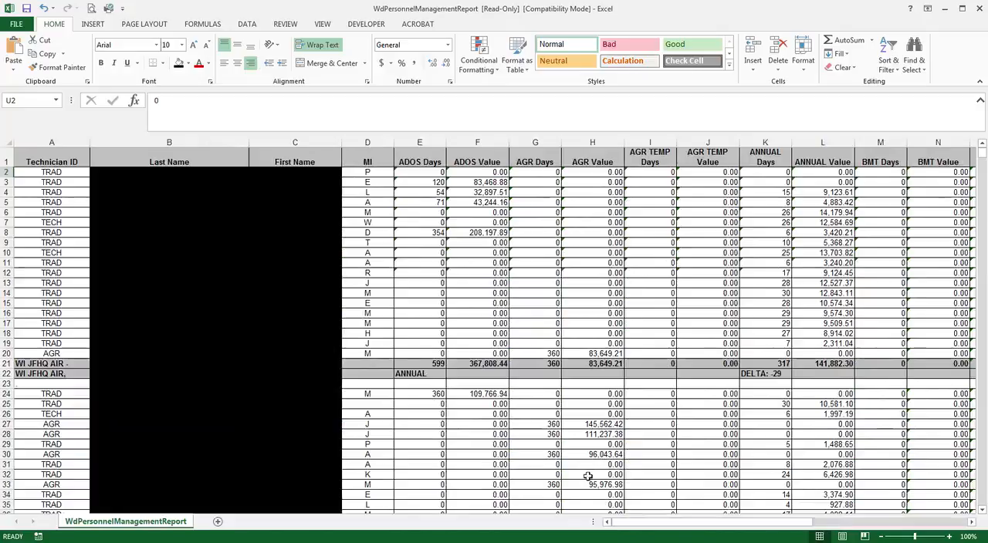